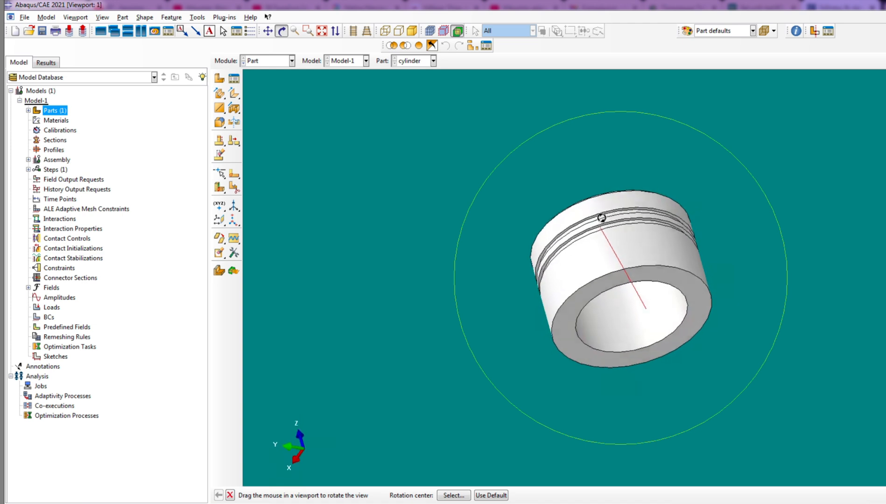
Switch to the Mesh module and orbit the cylinder part to view its closed end and the two side grooves
left_click(291, 60)
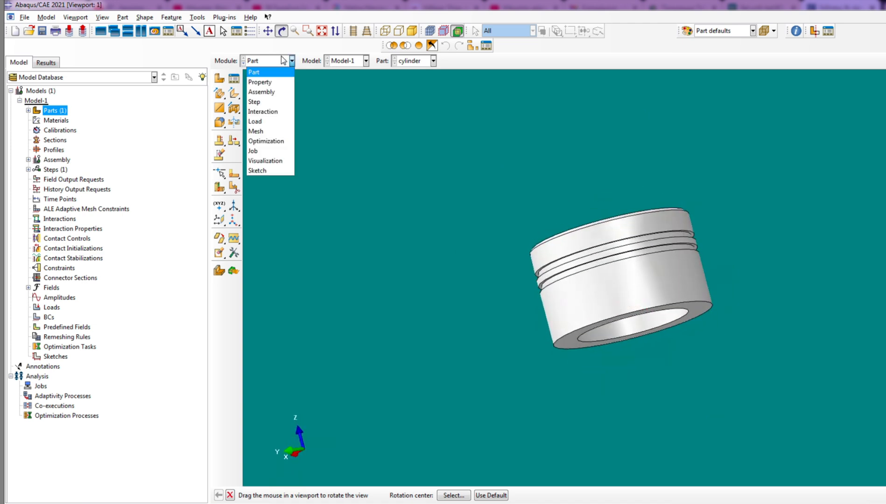
left_click(271, 132)
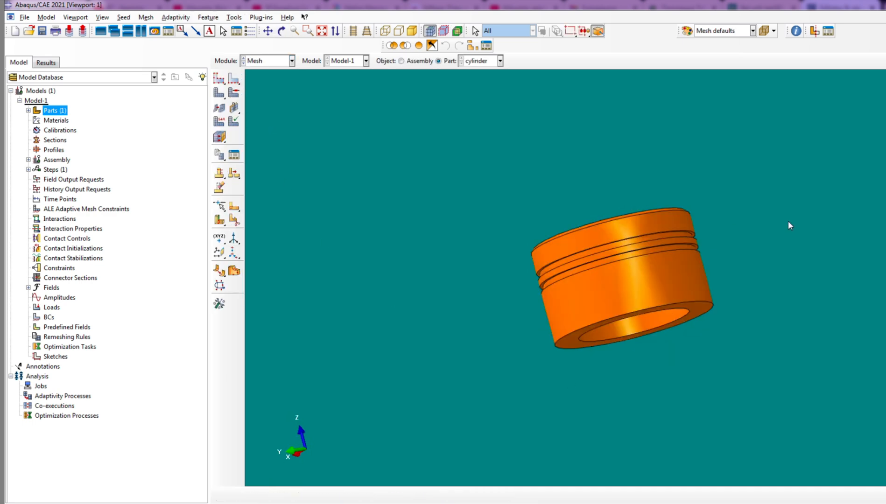
scroll(789, 226, "up", 2)
left_click(281, 31)
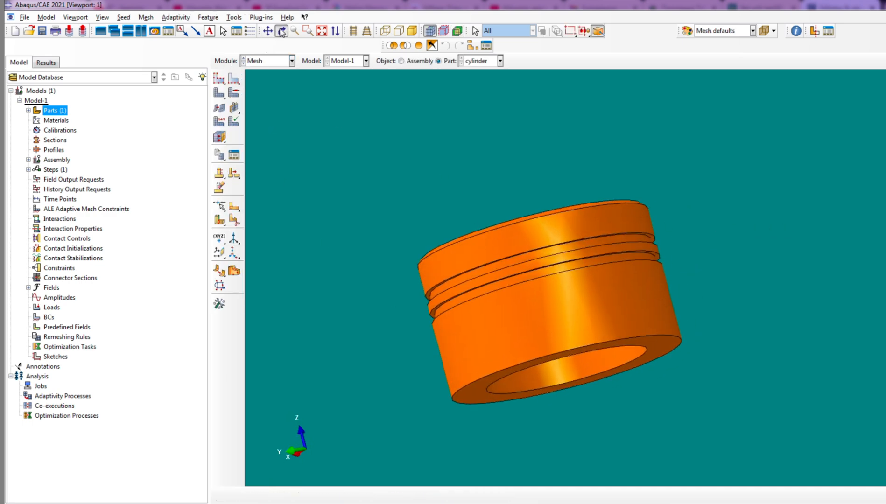
left_click_drag(532, 252, 420, 247)
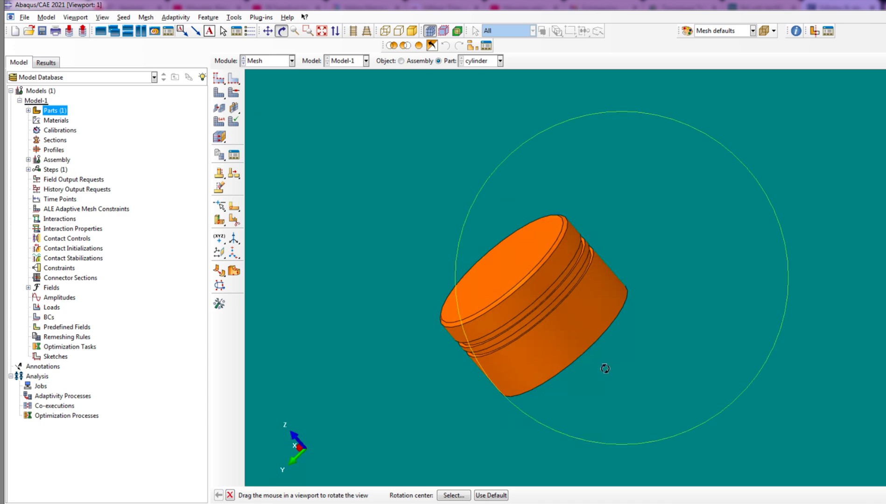
left_click_drag(542, 327, 607, 349)
left_click_drag(643, 170, 491, 210)
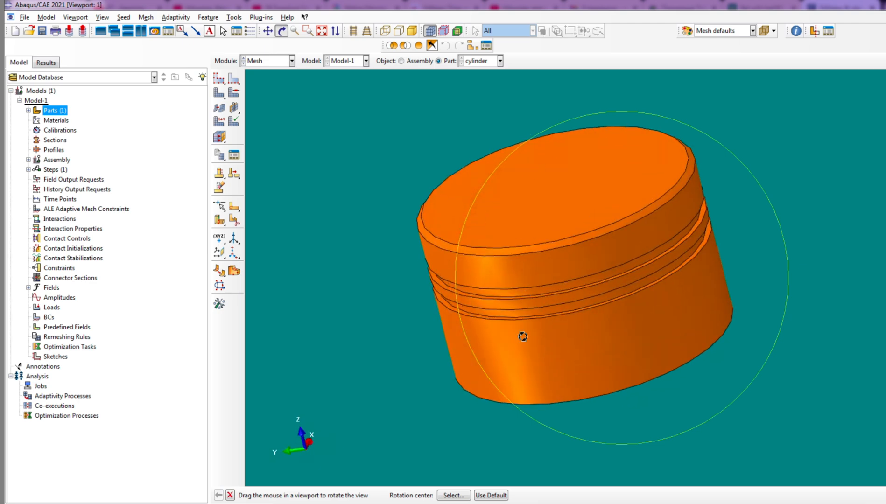
left_click_drag(536, 318, 442, 254)
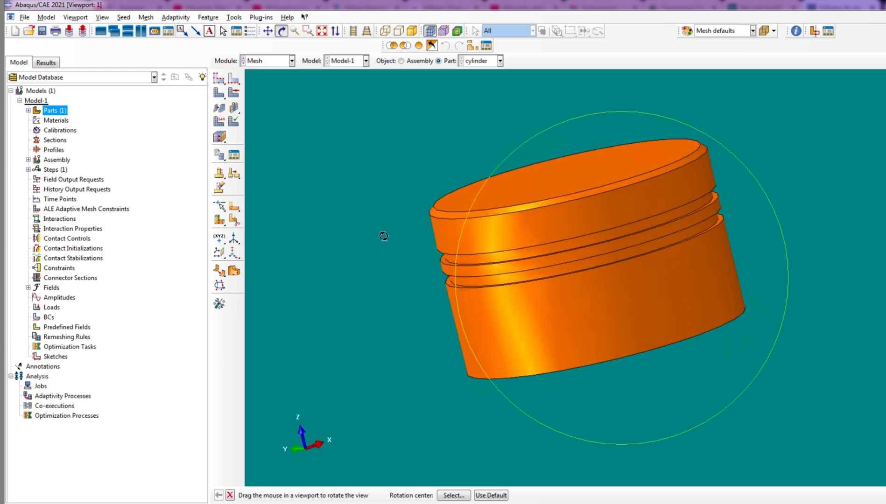
Partition the cylinder's cell with the Extend face method, using the lower side face of the lower groove
left_click(234, 222)
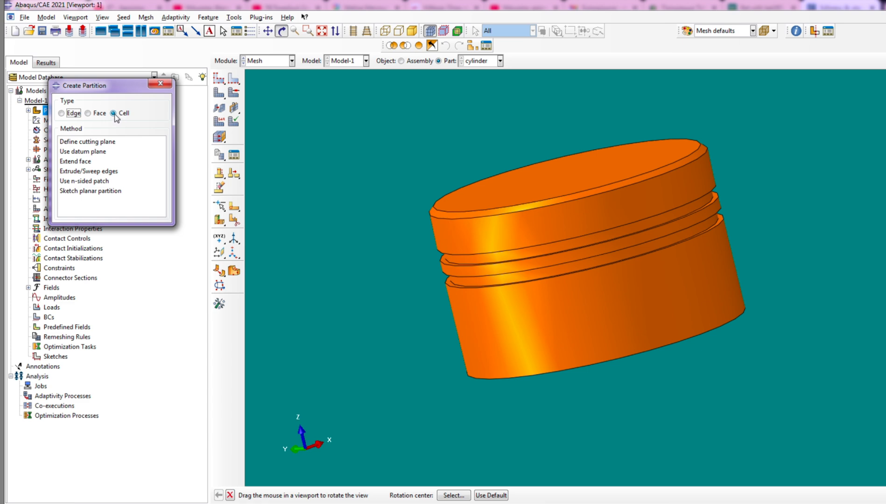
left_click(76, 162)
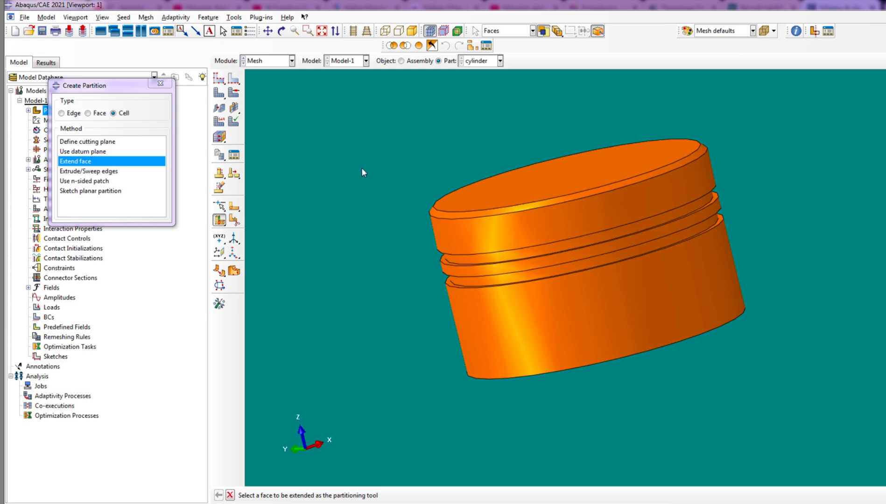
scroll(433, 287, "up", 2)
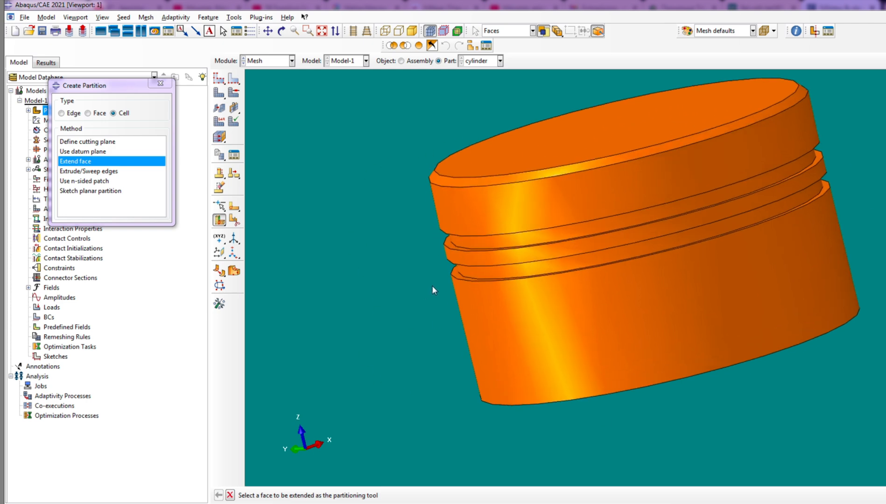
scroll(464, 321, "up", 2)
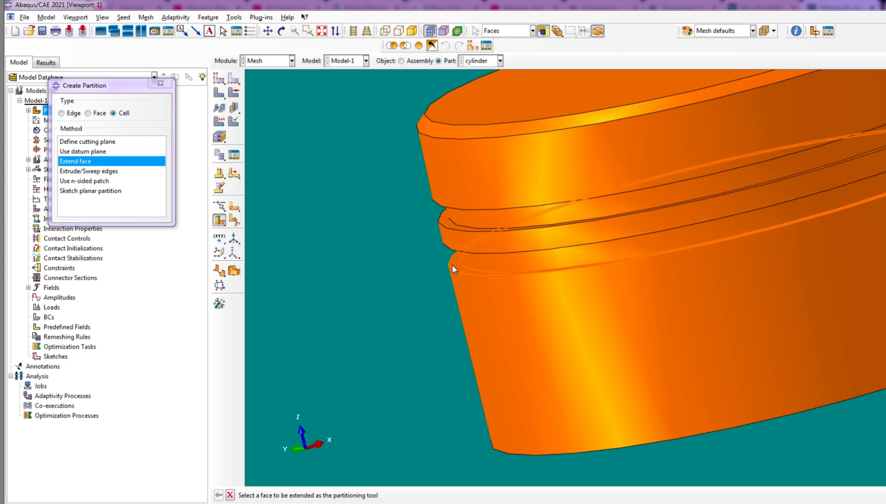
left_click(453, 264)
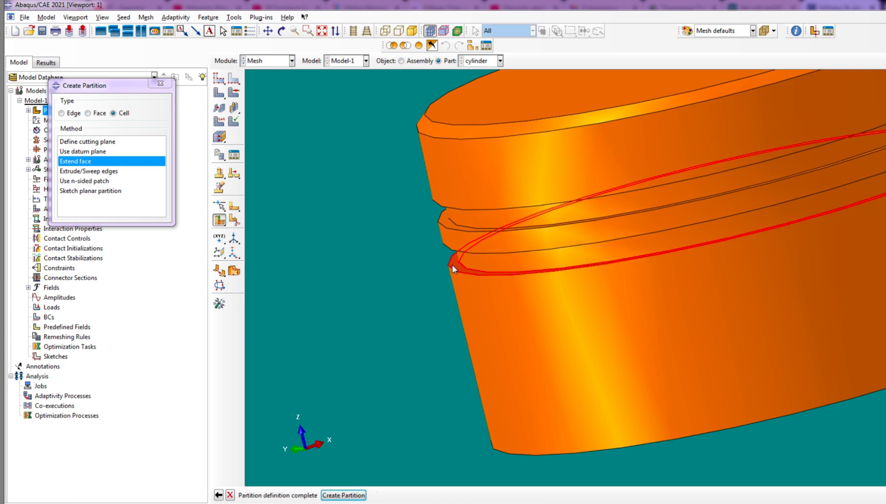
scroll(452, 264, "down", 4)
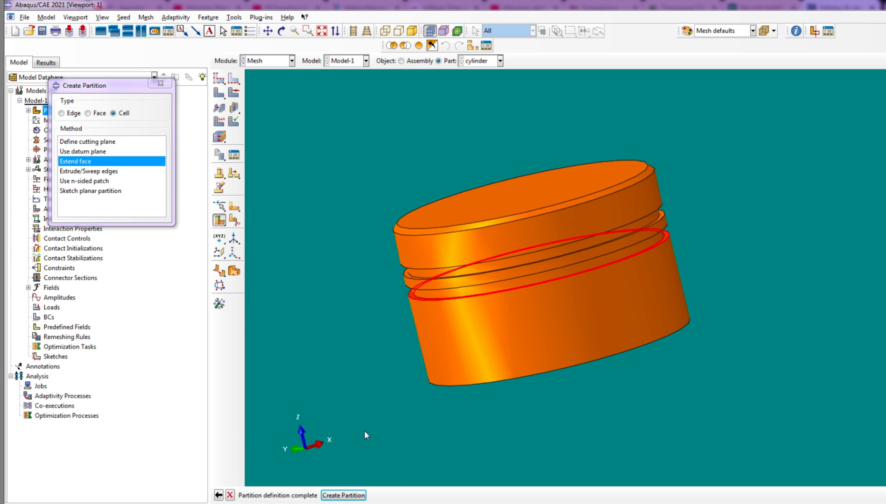
left_click(343, 495)
Examine the split between the lower ring cell and the grooved upper cell of the cylinder
scroll(458, 325, "up", 2)
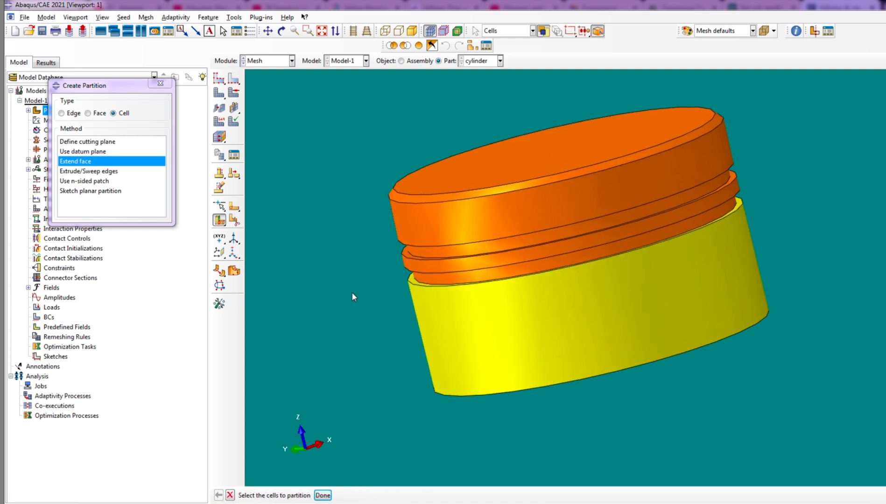
scroll(381, 334, "down", 3)
scroll(454, 376, "up", 3)
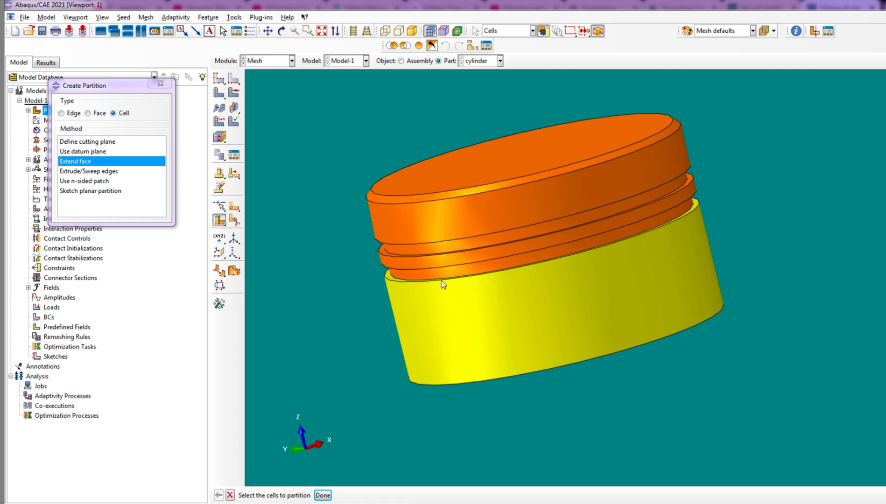
left_click(479, 332)
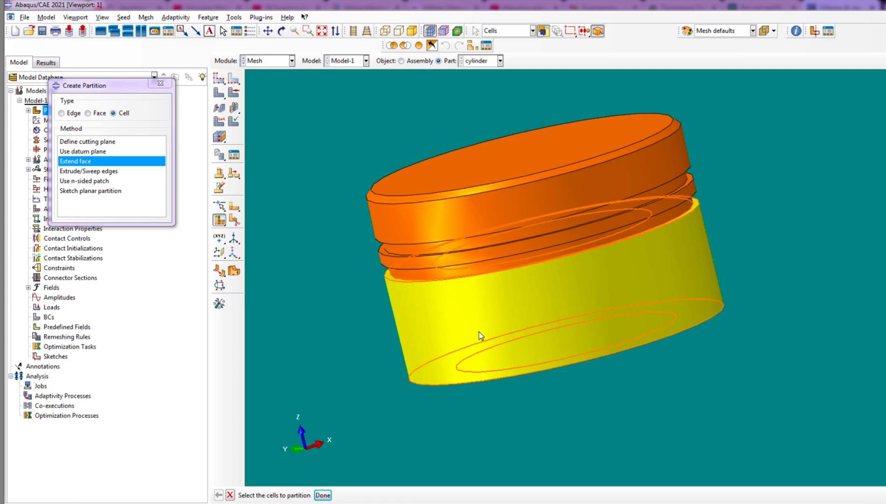
scroll(479, 331, "up", 2)
scroll(354, 351, "down", 3)
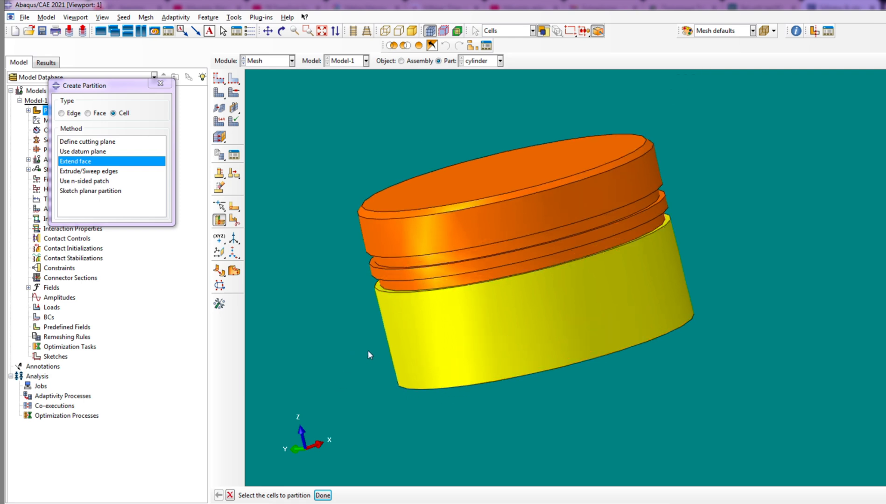
scroll(369, 353, "up", 3)
scroll(353, 363, "down", 2)
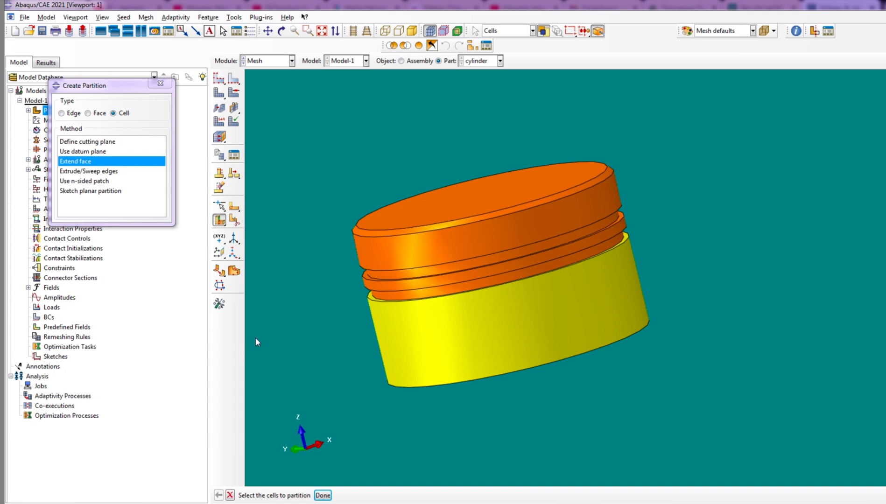
scroll(285, 334, "up", 3)
Partition the grooved upper cell with Extend face, using the upper side face of the lower groove
left_click(281, 30)
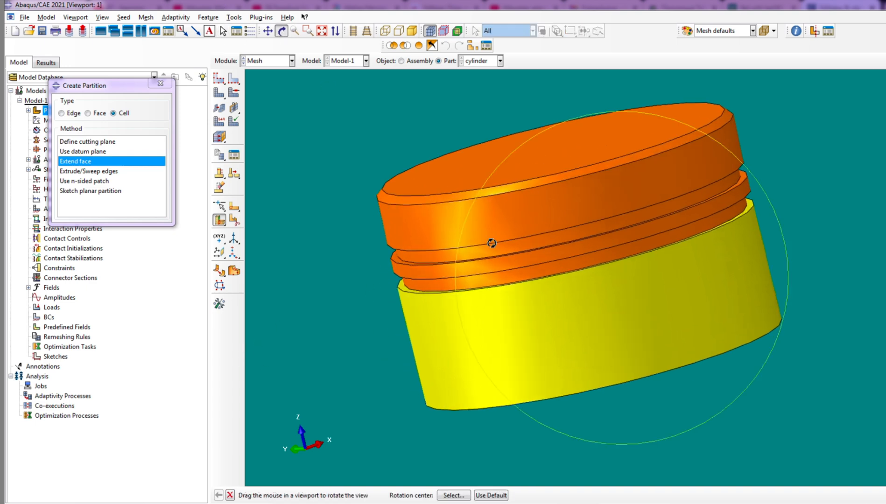
left_click_drag(660, 329, 605, 261)
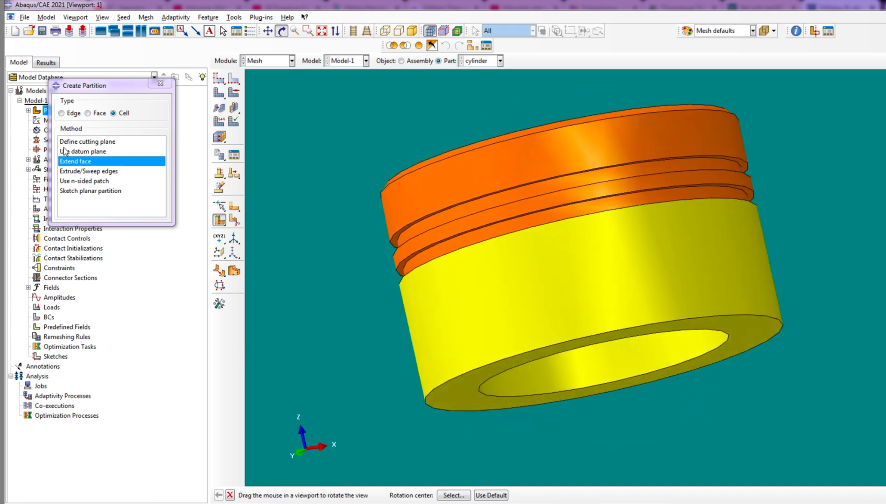
left_click(84, 162)
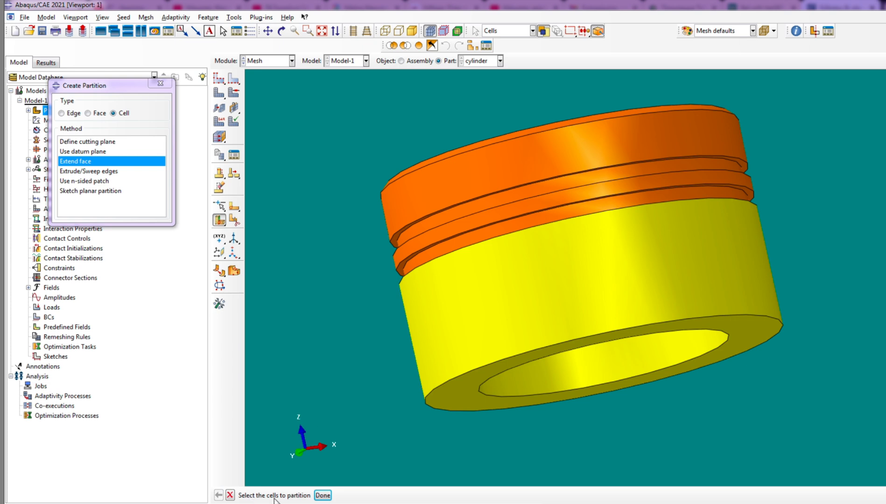
left_click(523, 177)
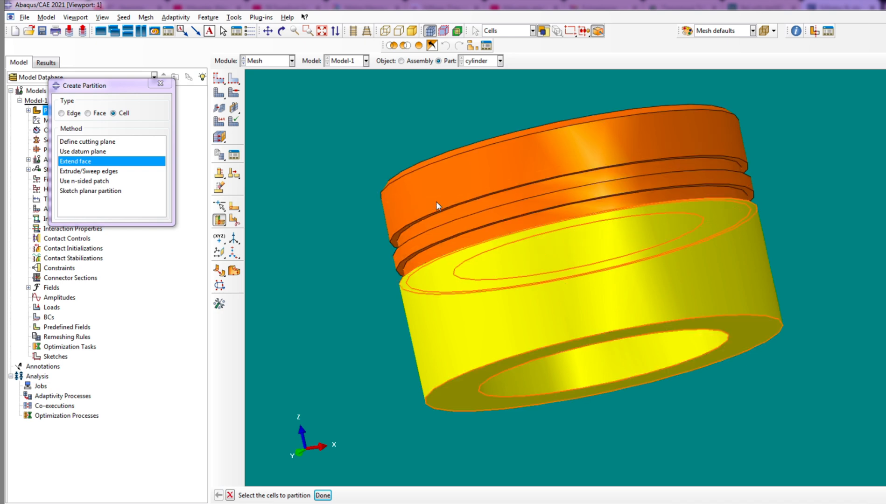
left_click(423, 236)
left_click(323, 495)
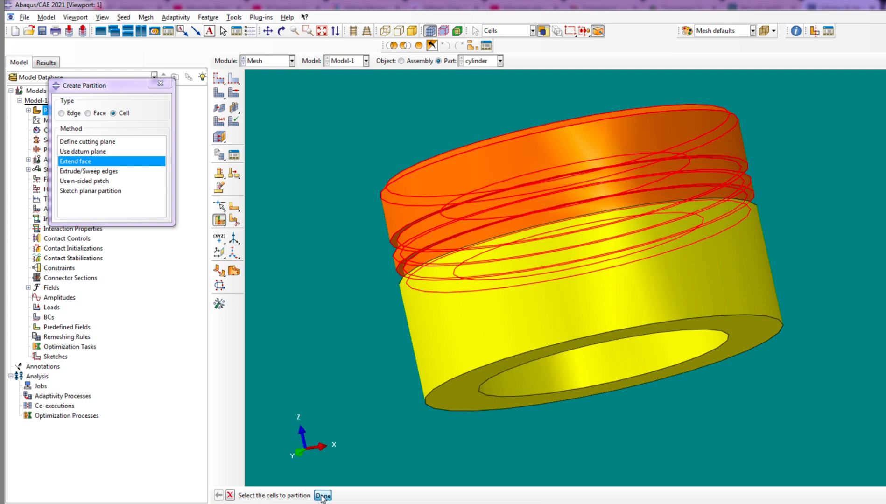
scroll(374, 266, "up", 2)
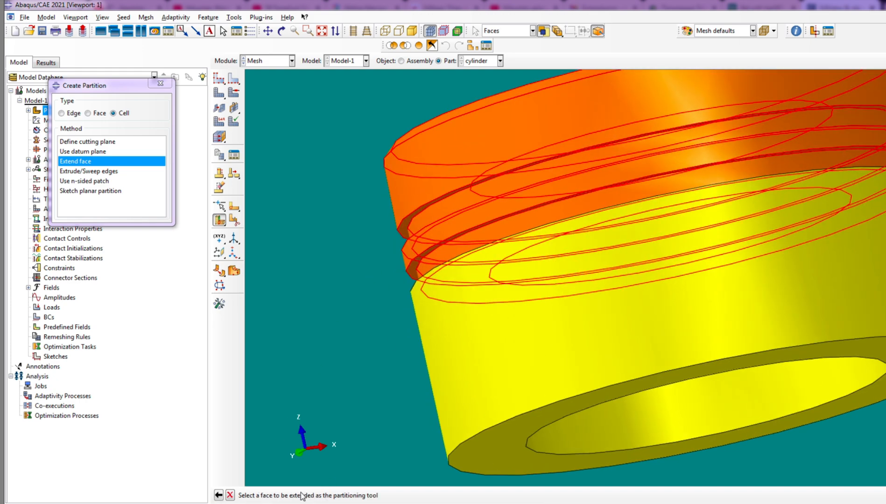
scroll(407, 271, "up", 1)
left_click(421, 257)
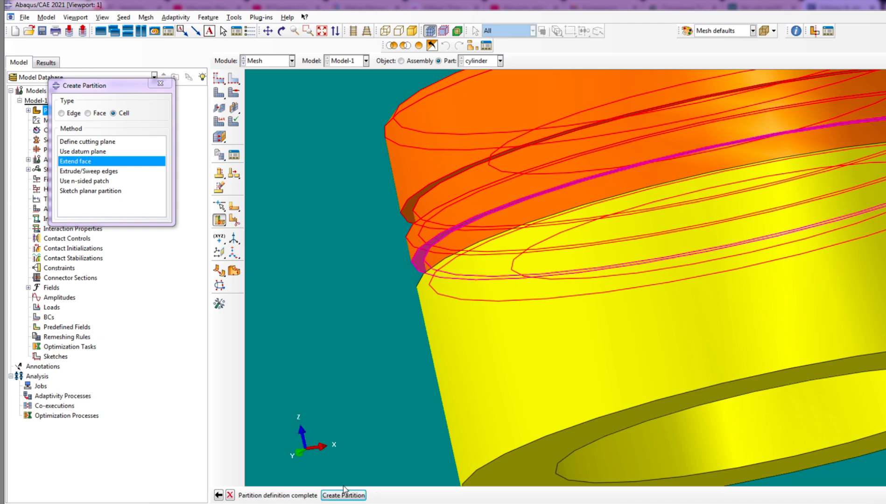
left_click(343, 496)
scroll(305, 256, "down", 4)
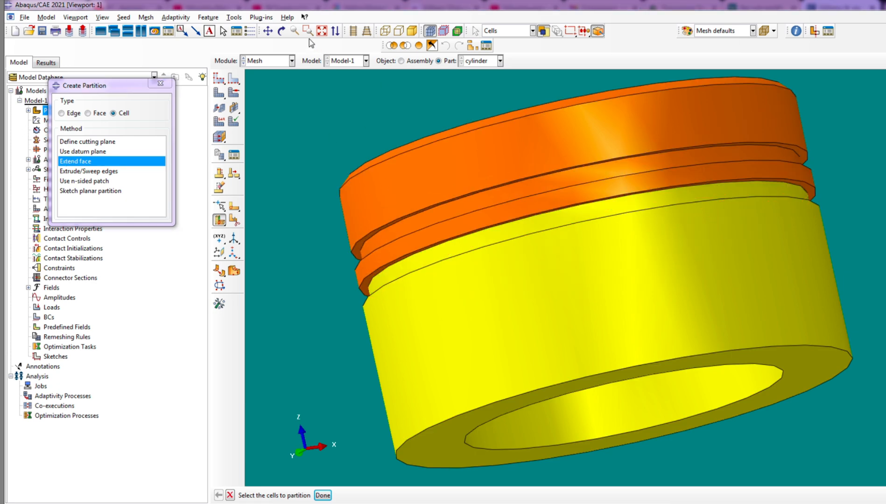
Partition the remaining upper cell with Extend face, using the lower side face of the upper groove
left_click(666, 329)
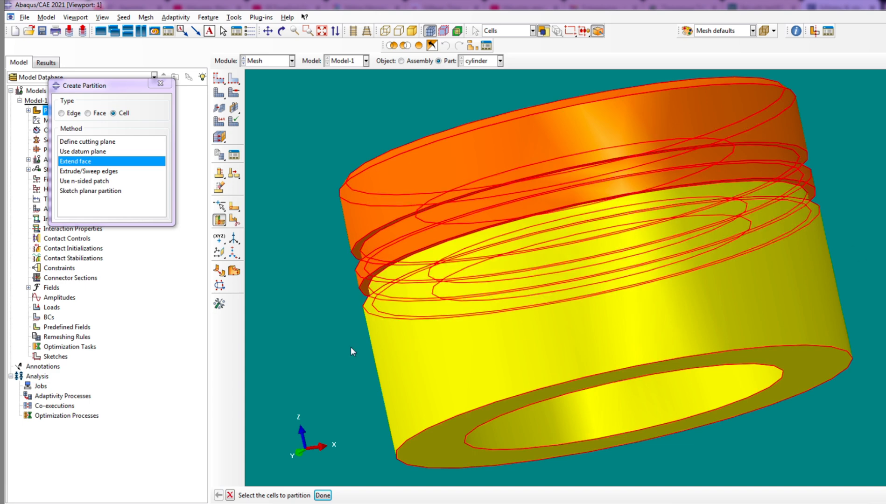
left_click(282, 31)
left_click_drag(618, 223, 621, 263)
left_click(85, 164)
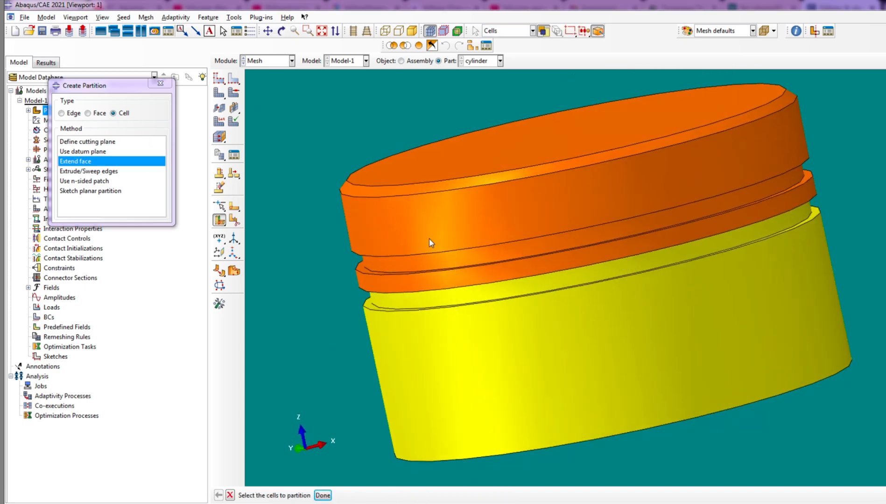
left_click(395, 239)
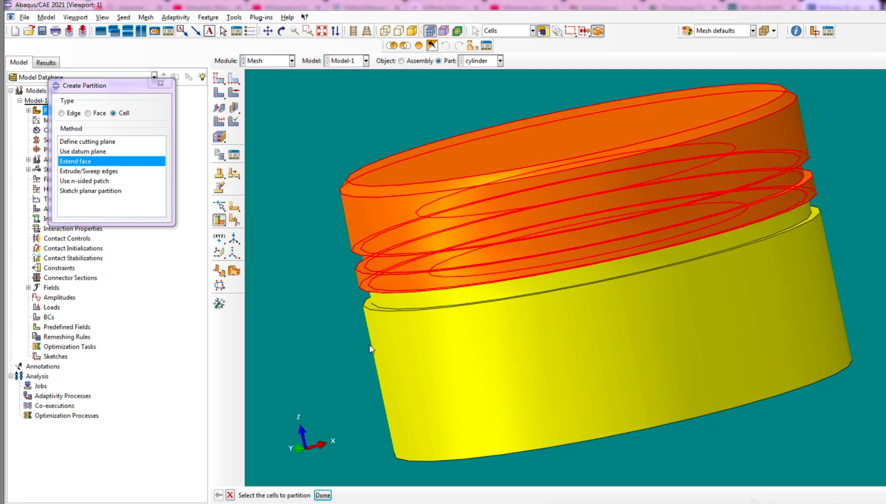
left_click(323, 495)
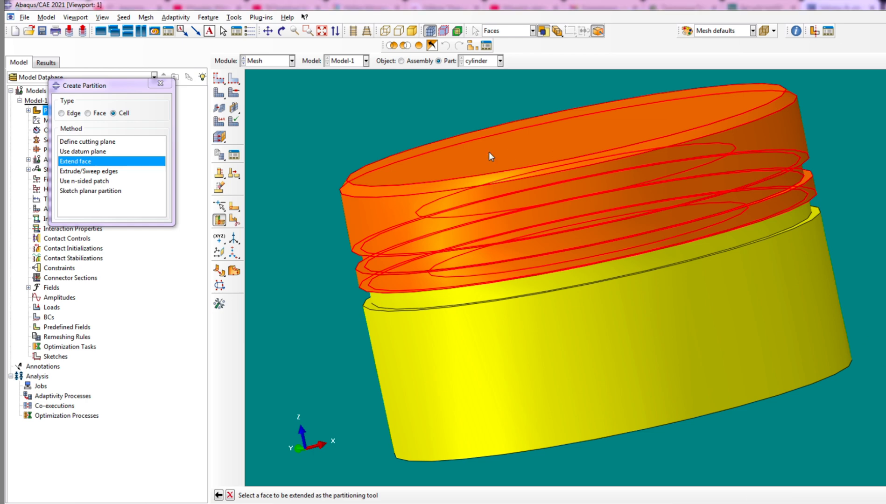
left_click(362, 267)
left_click(344, 496)
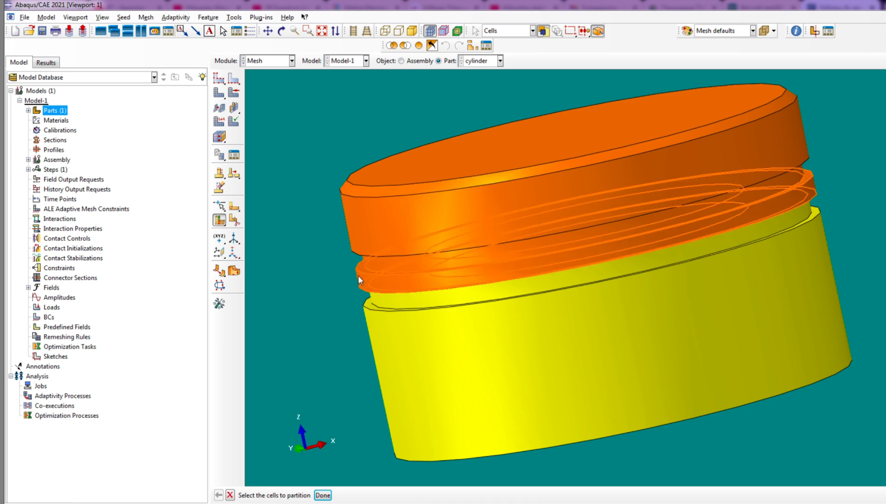
Partition the upper cell of the cylinder with the Extend face method, using the upper side face of the upper groove
left_click(282, 31)
left_click_drag(530, 344, 599, 344)
scroll(598, 345, "up", 3)
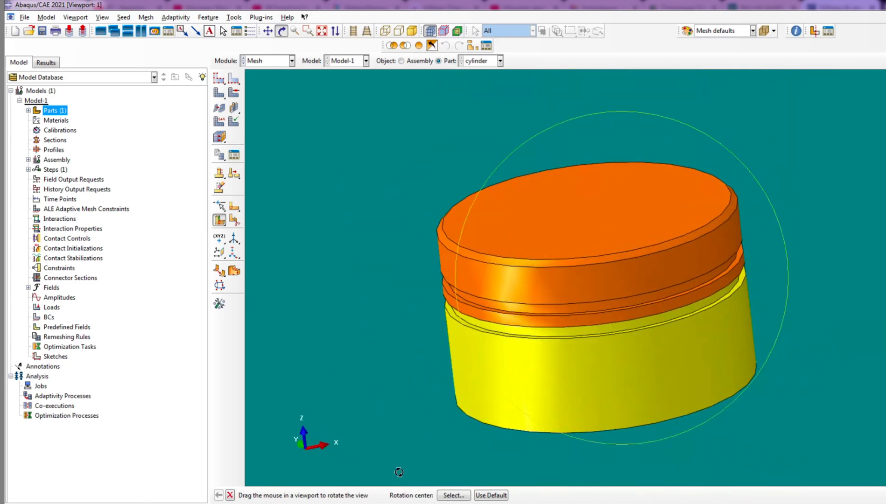
left_click(229, 496)
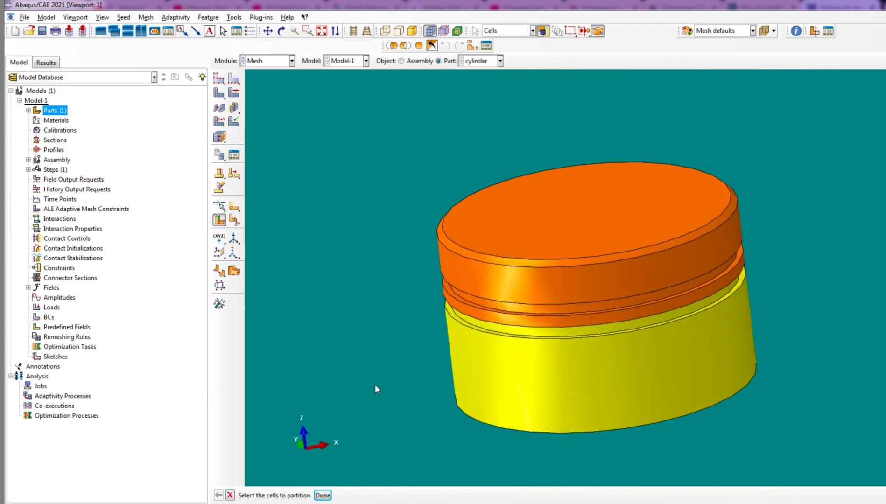
left_click(238, 222)
left_click(459, 278)
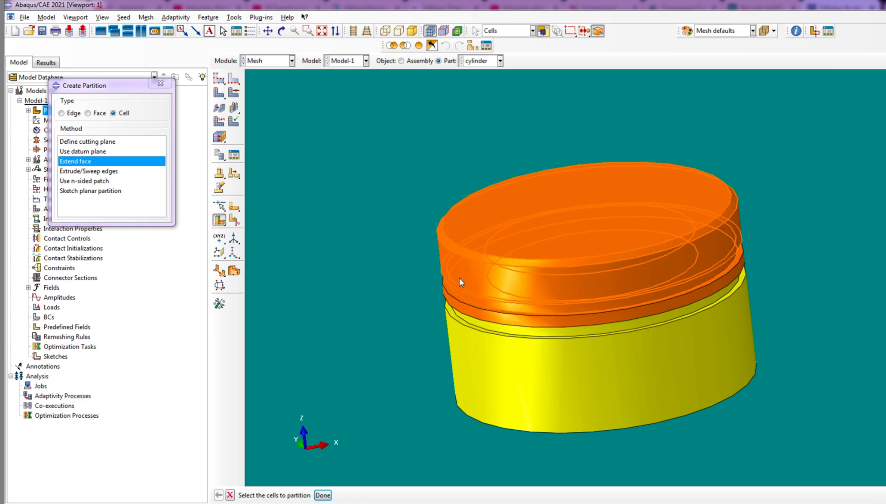
left_click(281, 31)
left_click_drag(603, 348, 603, 230)
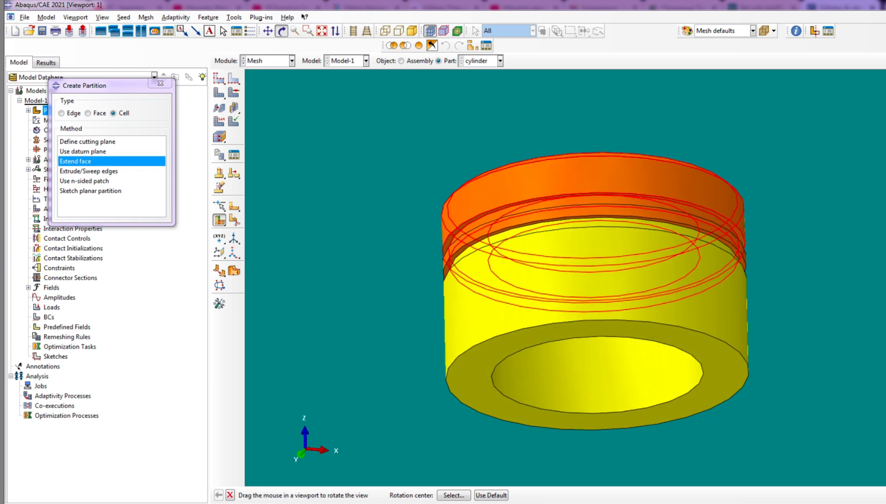
left_click(230, 495)
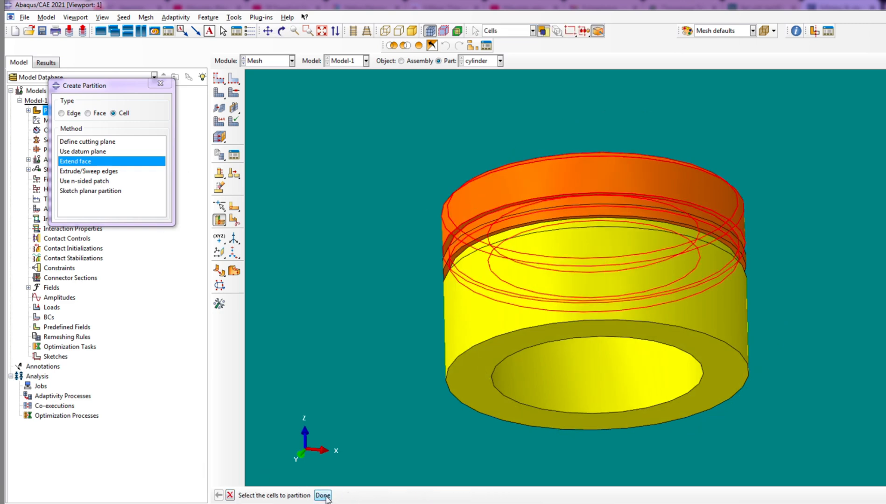
scroll(488, 219, "up", 2)
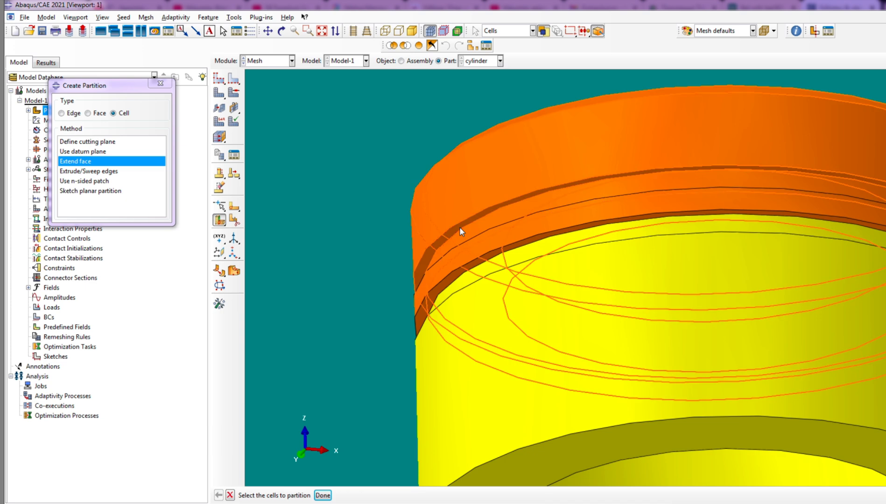
scroll(460, 227, "up", 3)
left_click(453, 188)
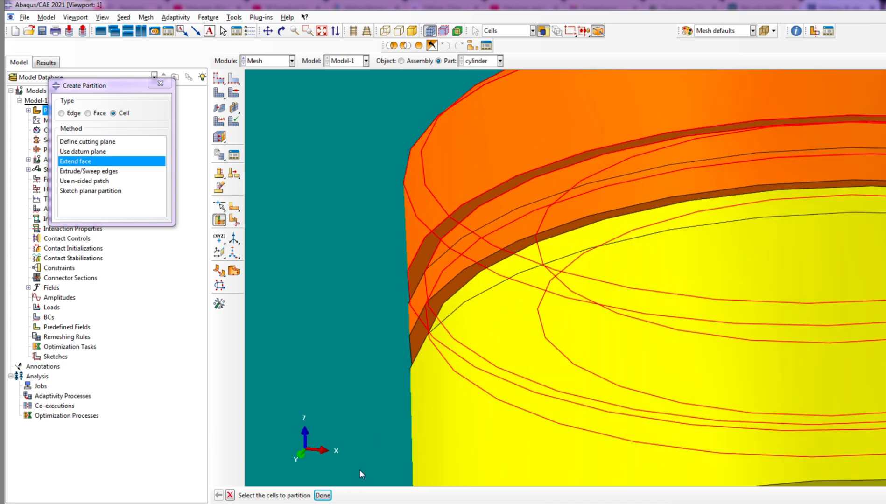
left_click(322, 495)
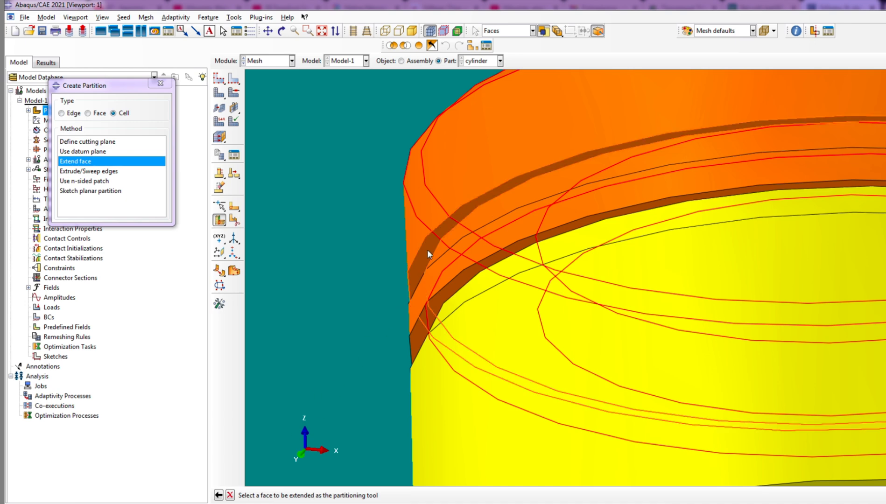
left_click(427, 249)
left_click(344, 495)
scroll(327, 266, "down", 4)
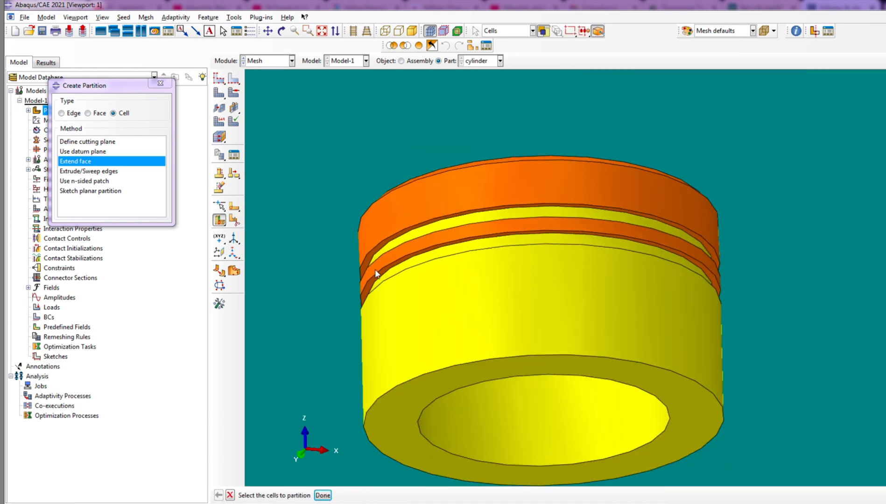
Partition the topmost cell with Extend face, using the flat circular face at the closed end of the bore
left_click(378, 274)
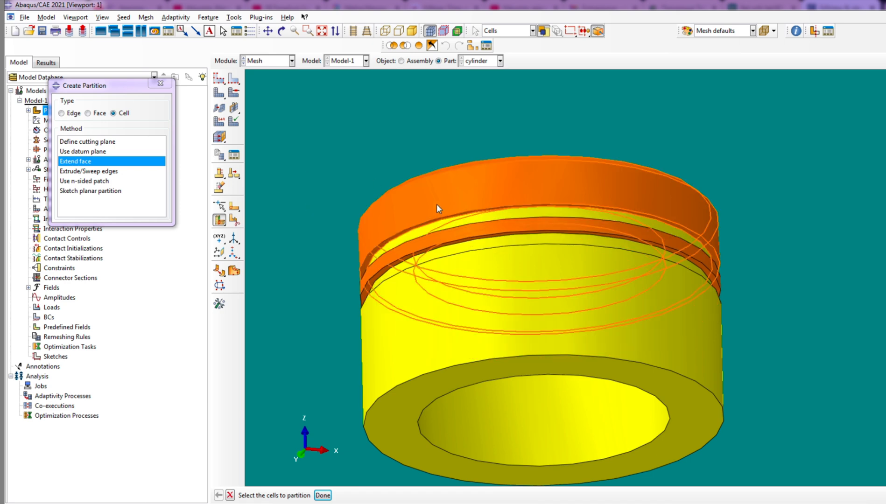
left_click(281, 30)
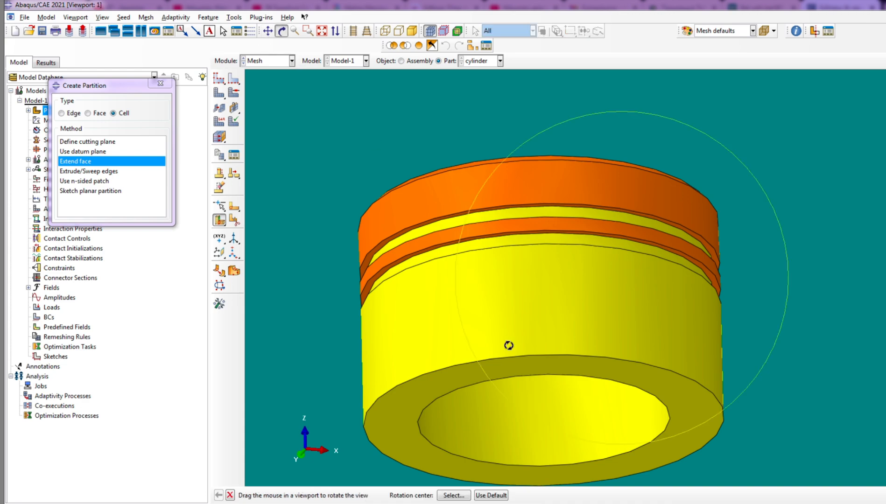
left_click_drag(508, 346, 531, 170)
left_click(74, 162)
left_click(544, 354)
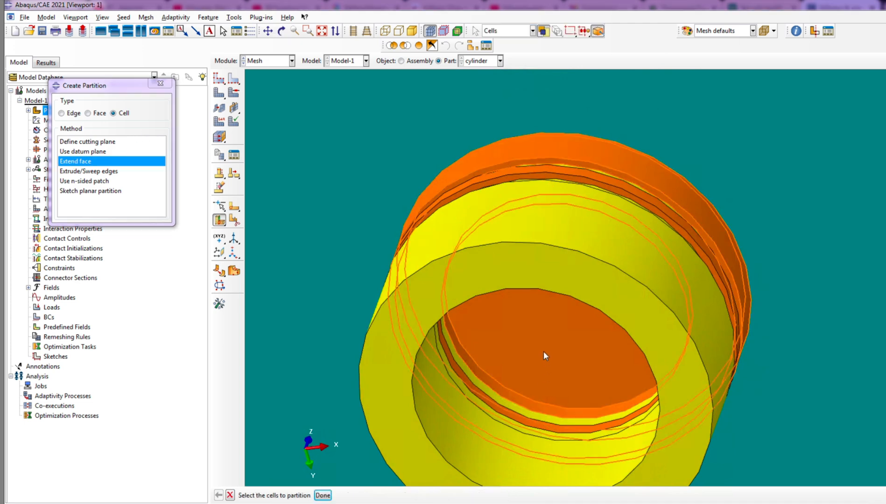
left_click(323, 495)
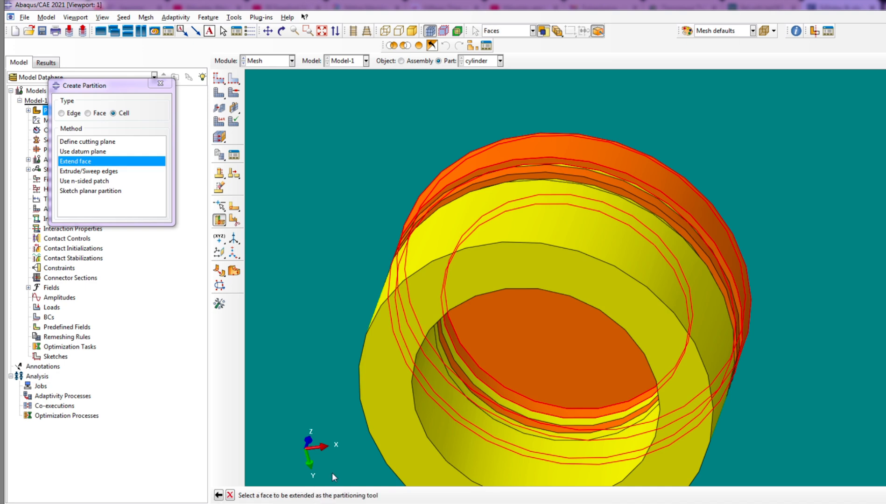
left_click(530, 348)
left_click(345, 496)
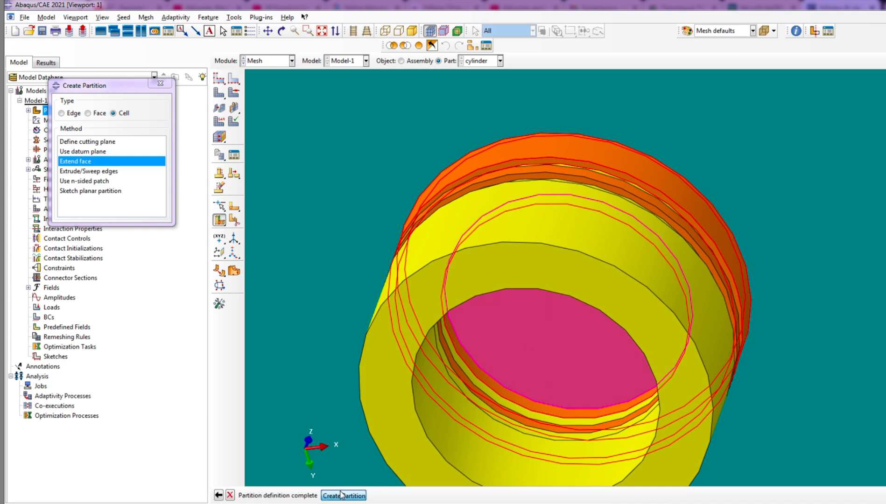
scroll(332, 169, "down", 2)
Partition all cells of the cylinder with Extend face, using the cylindrical inner wall of the bore
left_click(282, 29)
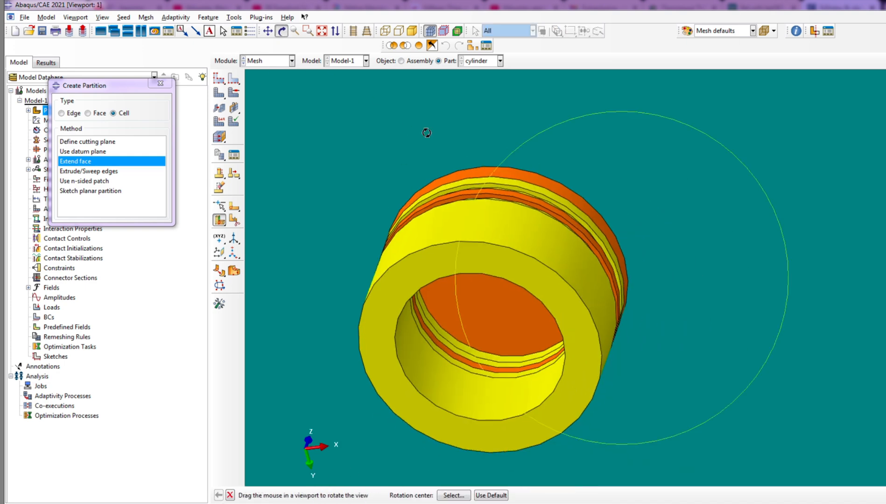
left_click_drag(551, 278, 627, 251)
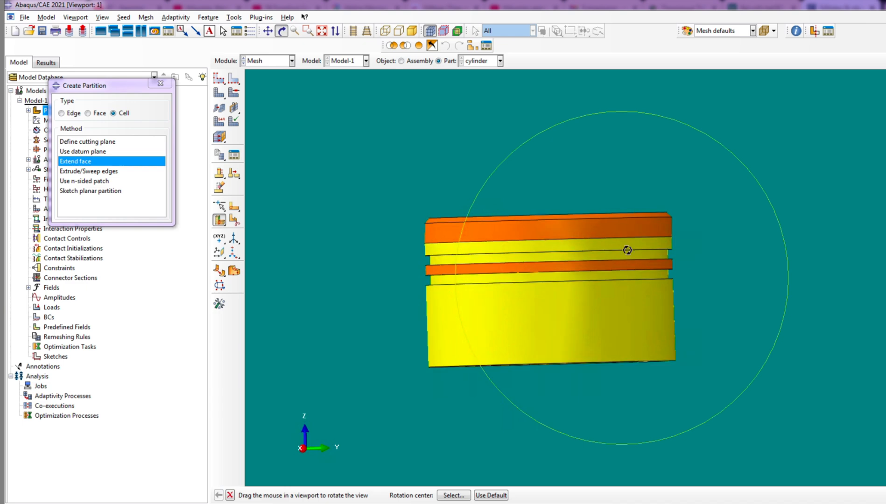
left_click(86, 162)
scroll(475, 395, "down", 1)
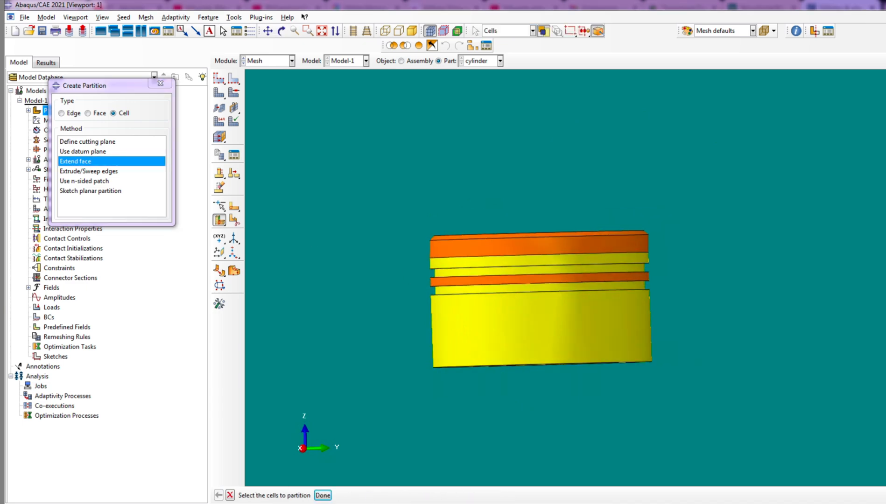
scroll(537, 393, "up", 2)
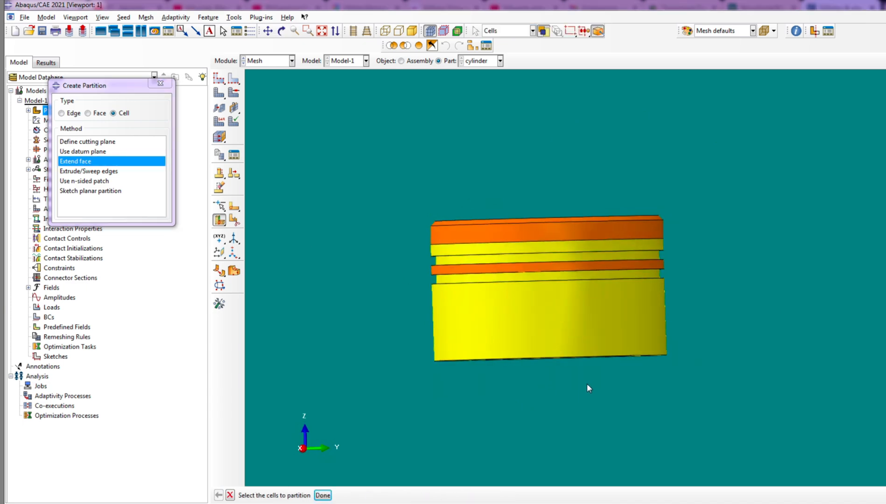
left_click(281, 31)
left_click_drag(514, 270, 621, 189)
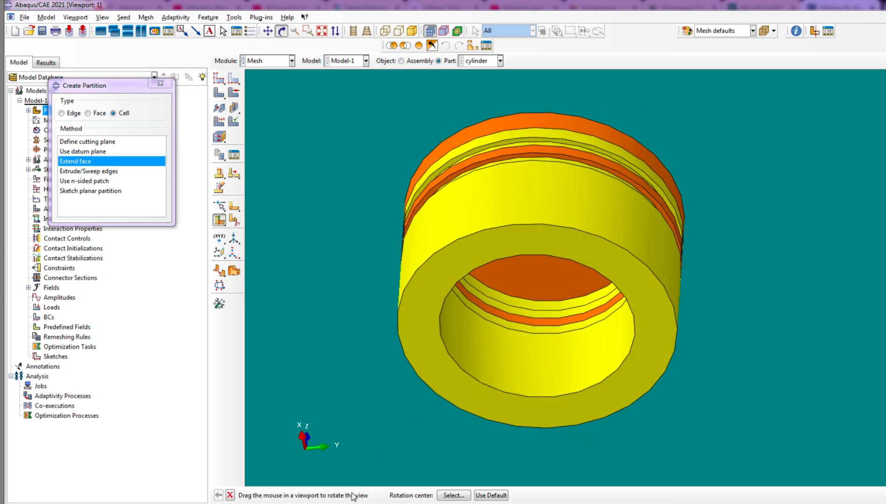
left_click(217, 496)
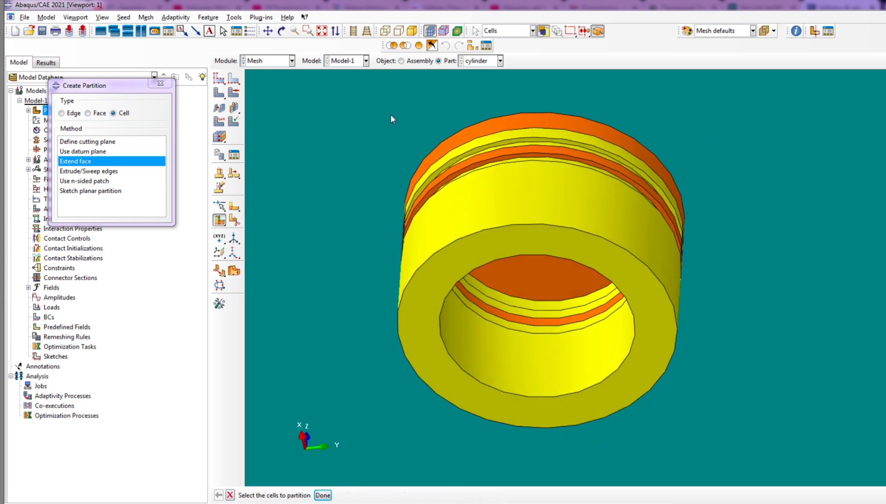
left_click_drag(391, 116, 747, 418)
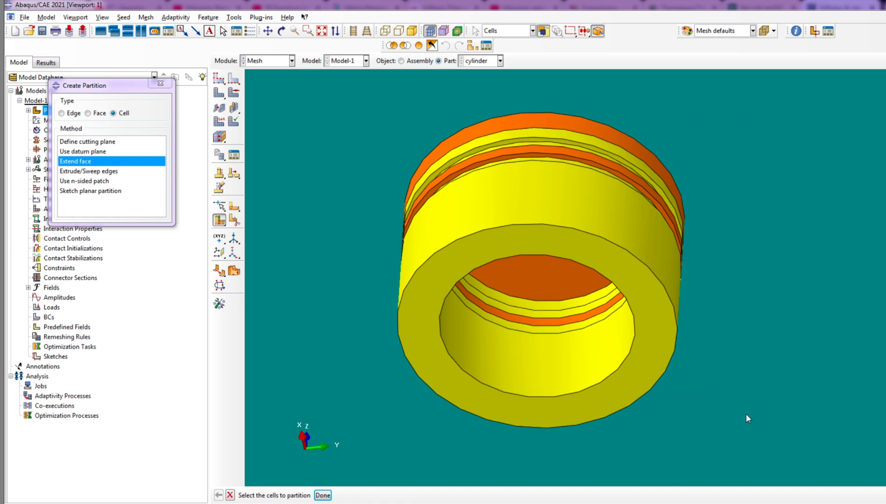
left_click(323, 496)
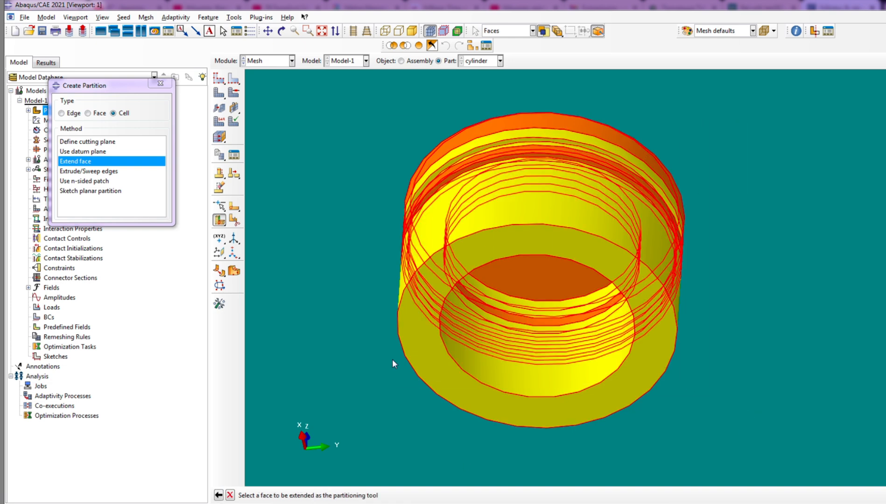
left_click(518, 381)
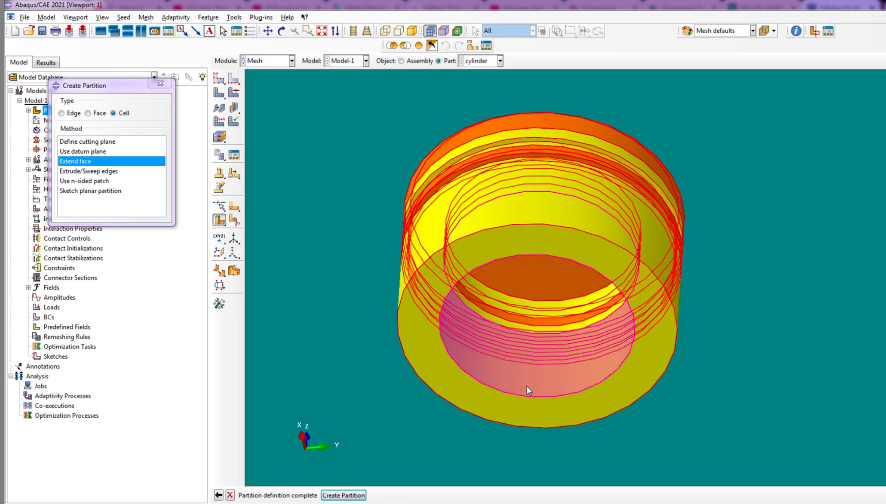
left_click(342, 495)
scroll(443, 213, "down", 2)
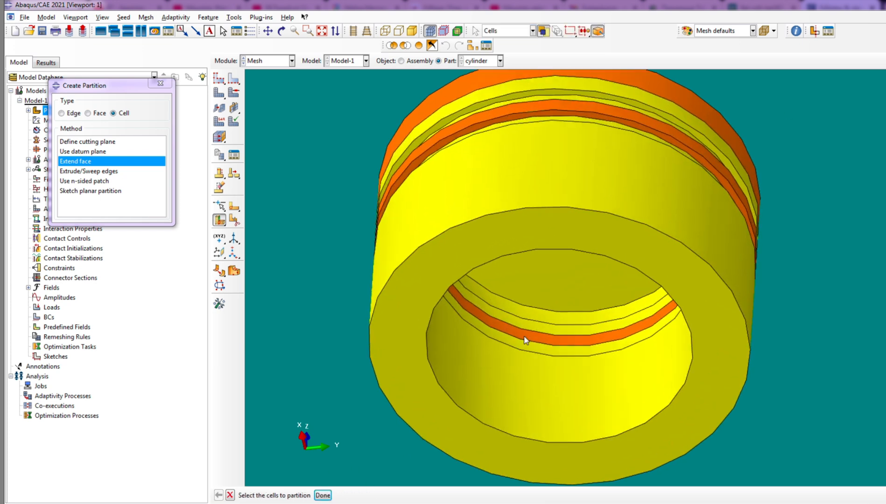
Partition all cells with Extend face, using the recessed cylindrical wall of the lower groove, and finish partitioning by face extension
scroll(422, 215, "up", 3)
left_click(281, 31)
left_click_drag(455, 140, 584, 348)
left_click(230, 495)
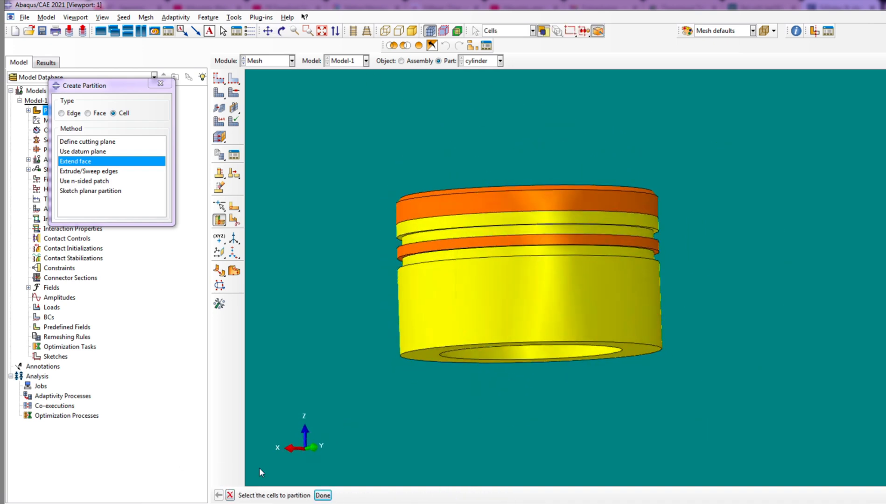
left_click_drag(360, 128, 730, 415)
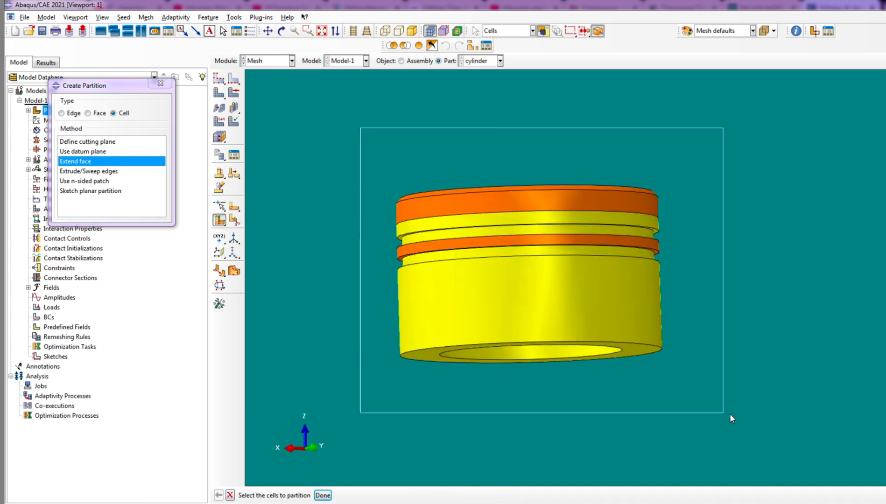
left_click(323, 496)
scroll(410, 275, "up", 5)
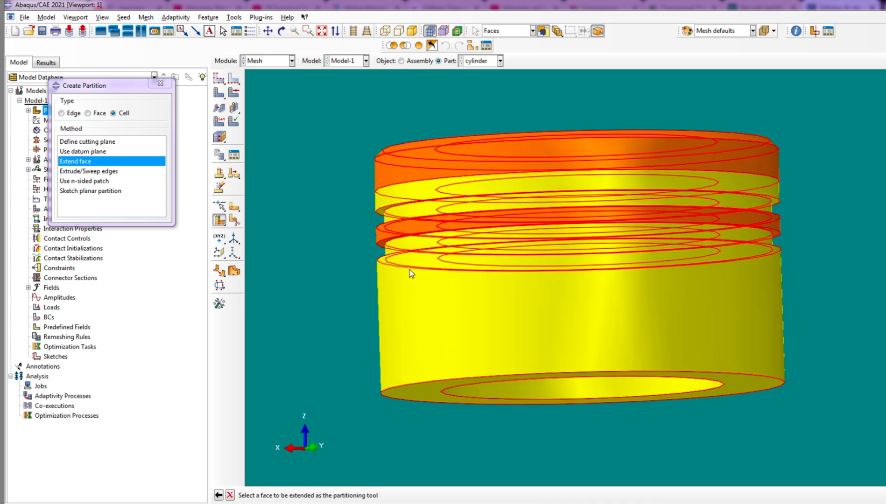
left_click(408, 243)
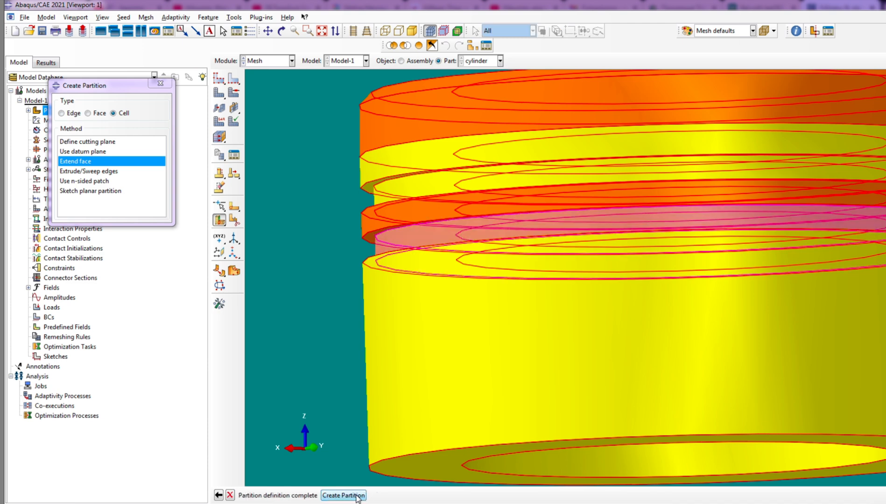
left_click(362, 496)
scroll(324, 171, "down", 5)
scroll(328, 287, "down", 3)
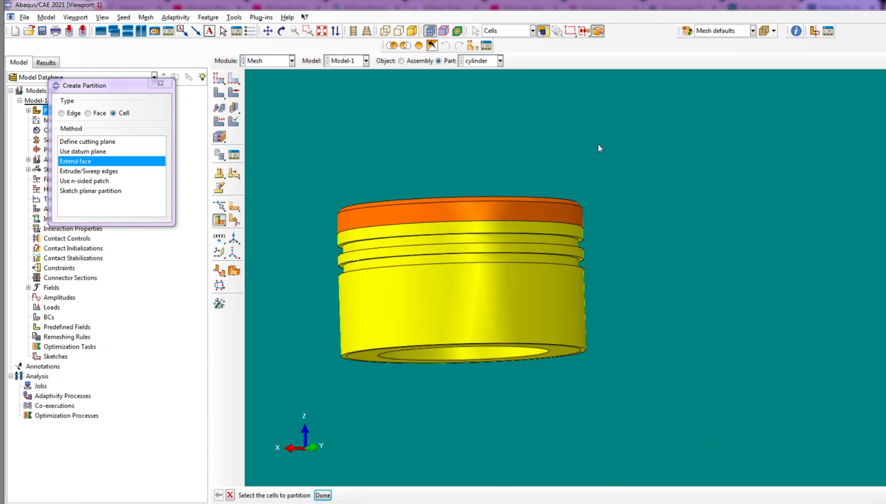
left_click(282, 31)
left_click_drag(554, 356, 542, 214)
left_click(230, 496)
scroll(406, 289, "up", 2)
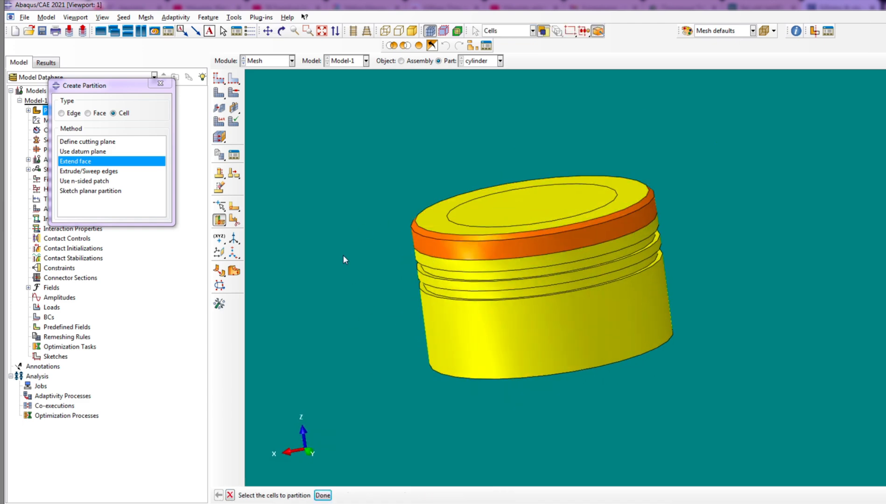
left_click(160, 83)
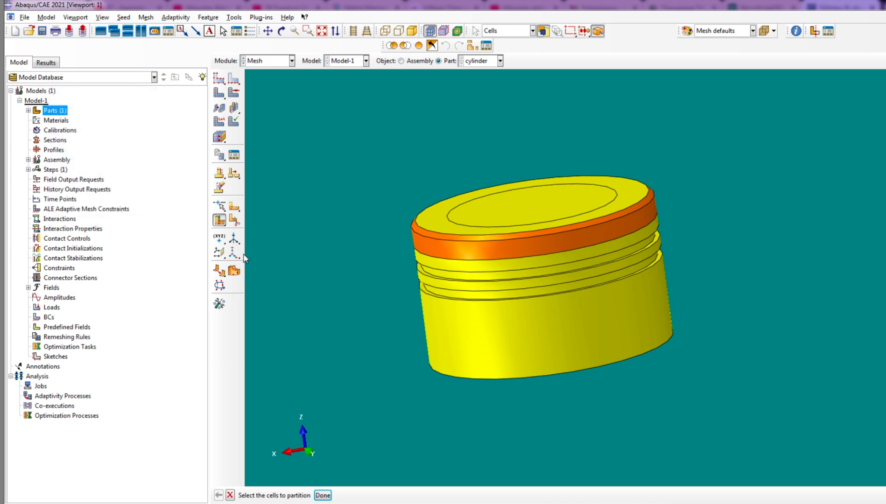
Create a datum plane on the cylinder part offset 0 from the XZ principal plane
left_click(221, 255)
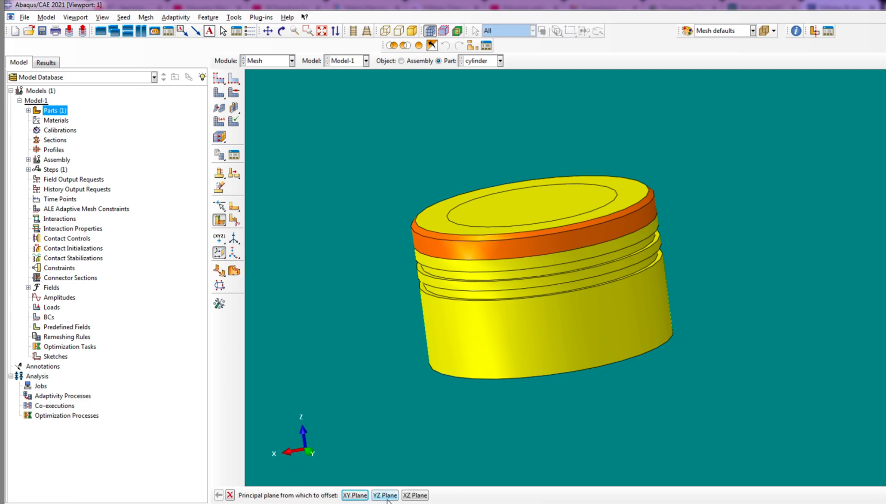
left_click(421, 496)
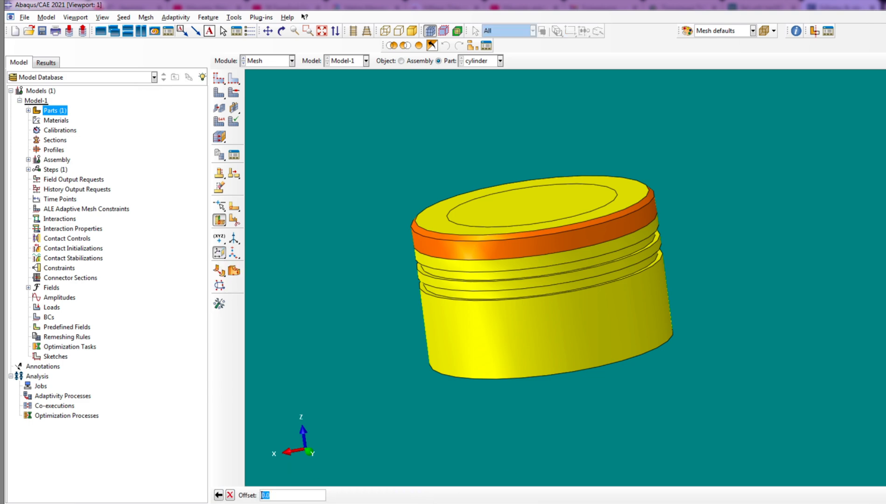
type(".")
key("Return")
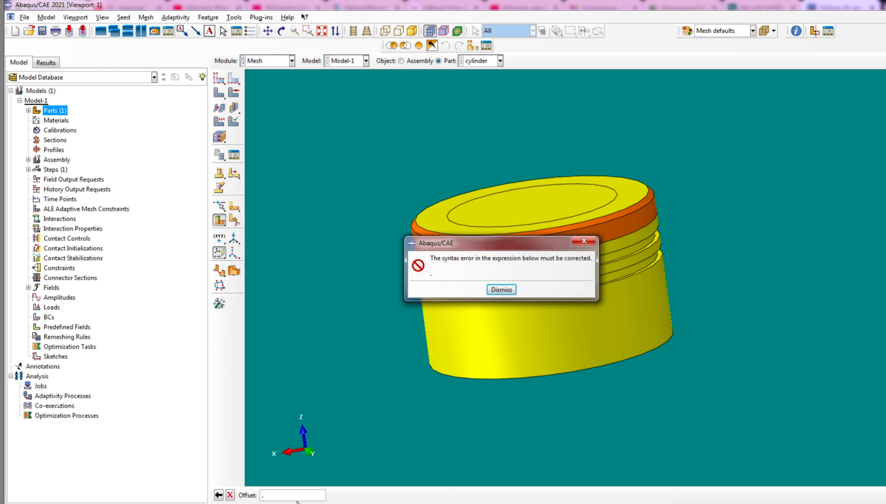
left_click(501, 290)
key("BackSpace")
key("Return")
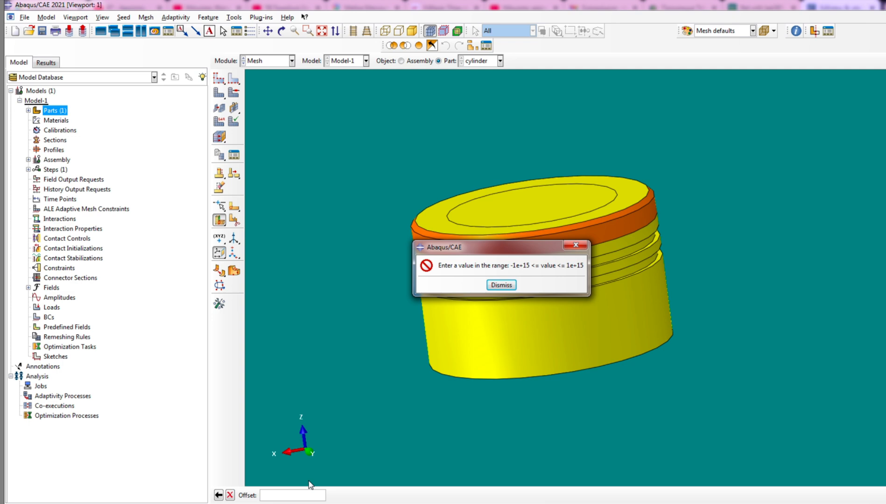
left_click(502, 286)
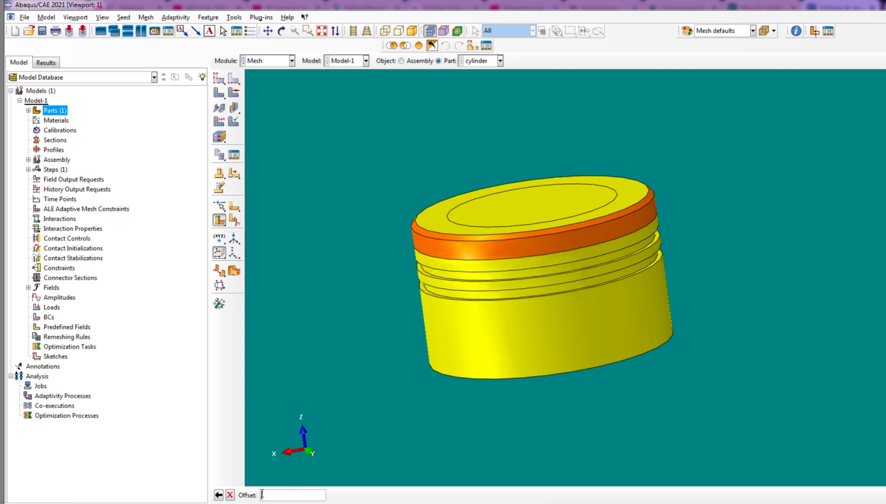
key("Return")
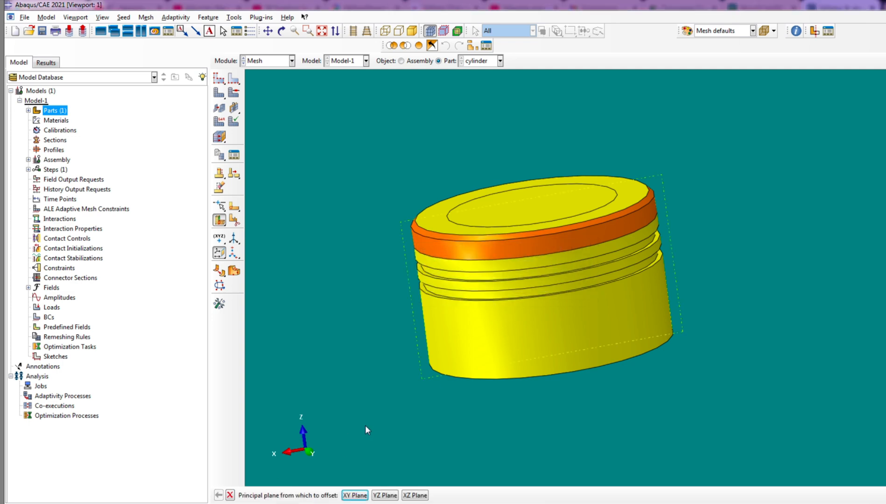
Create a second datum plane offset 0 from the YZ principal plane and finish creating datum planes
left_click(389, 495)
key("Return")
left_click(230, 496)
Partition all cells of the cylinder with the Use datum plane method, using the YZ datum plane
left_click(238, 223)
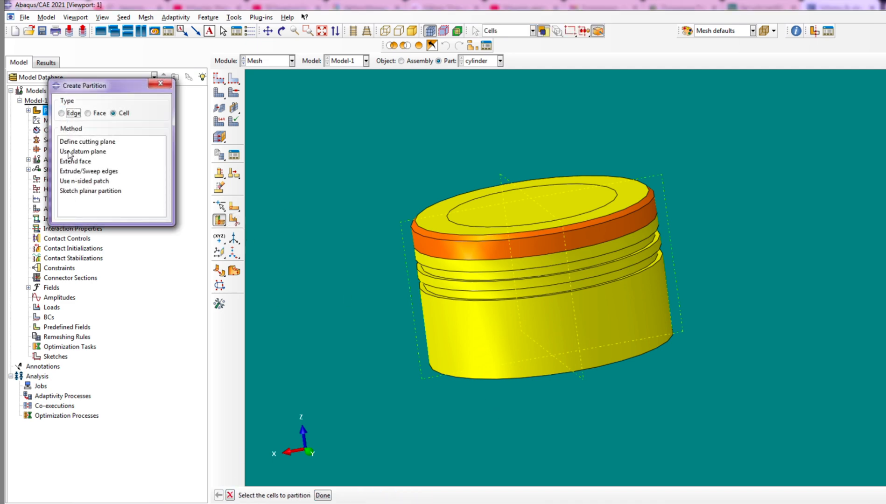
left_click(78, 151)
left_click_drag(347, 126, 800, 448)
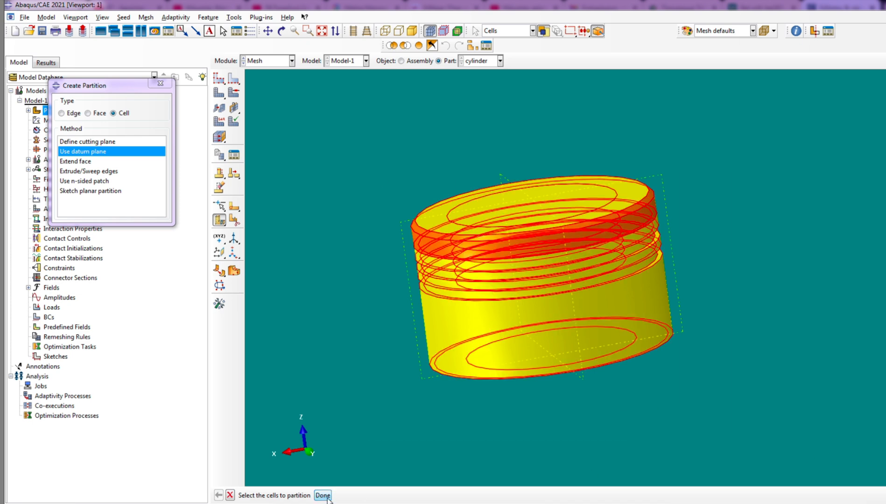
left_click(322, 496)
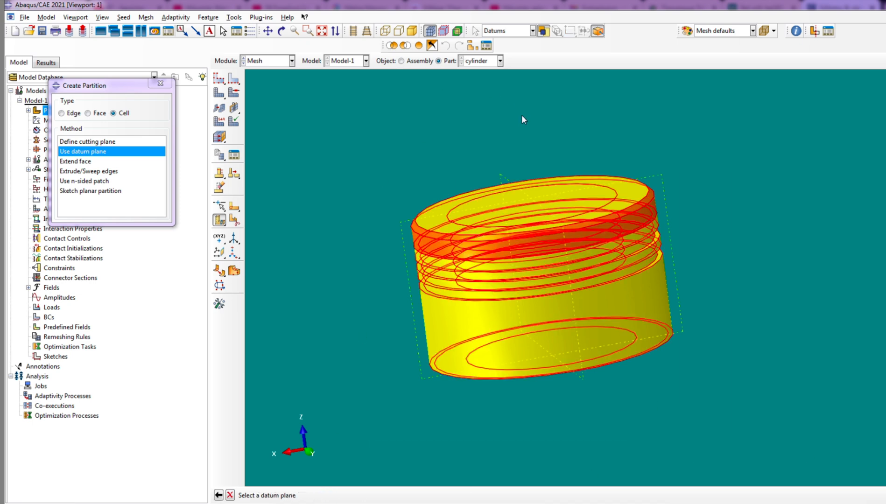
left_click(501, 173)
left_click(346, 495)
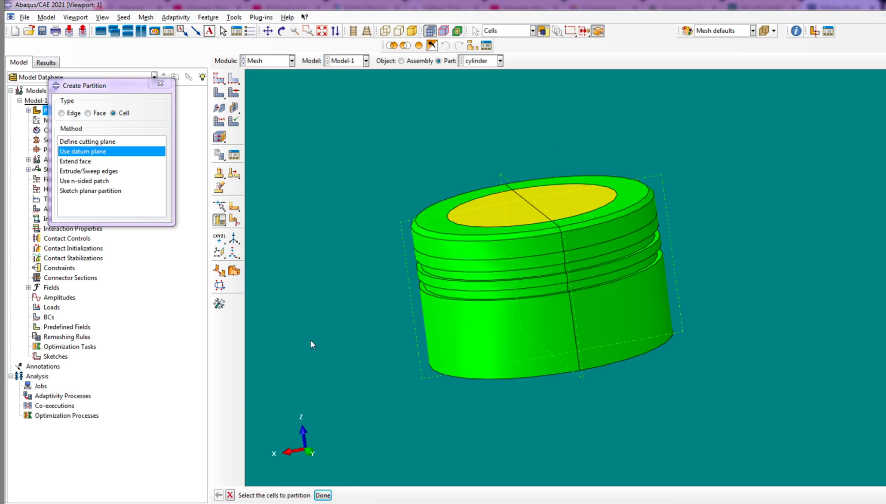
Partition all cells of the cylinder again with Use datum plane, using the XZ datum plane, and close the partition dialog
left_click(281, 30)
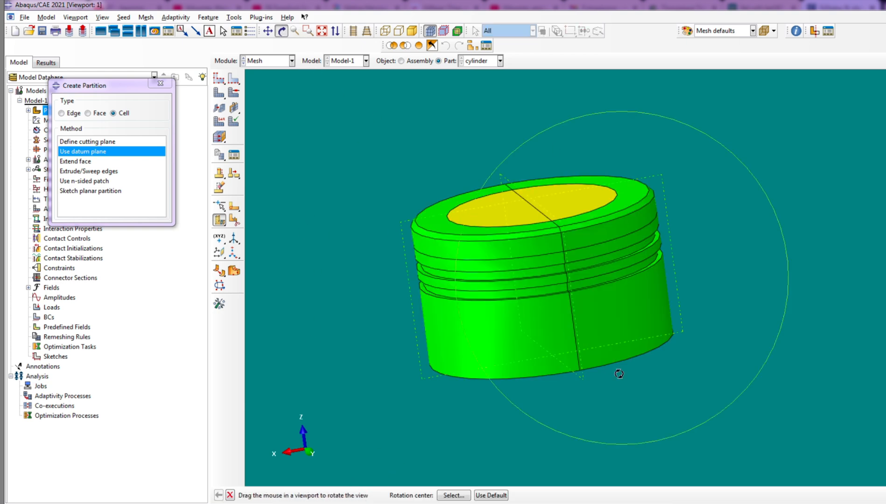
left_click_drag(620, 370, 695, 278)
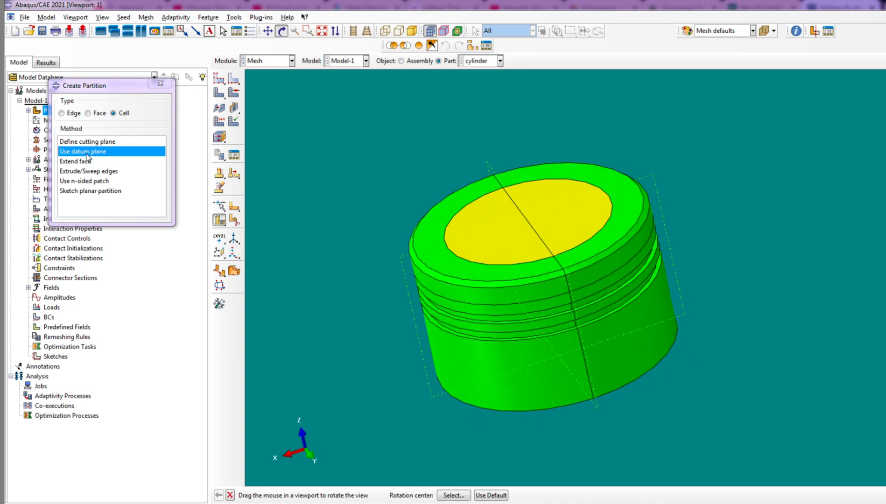
left_click(106, 153)
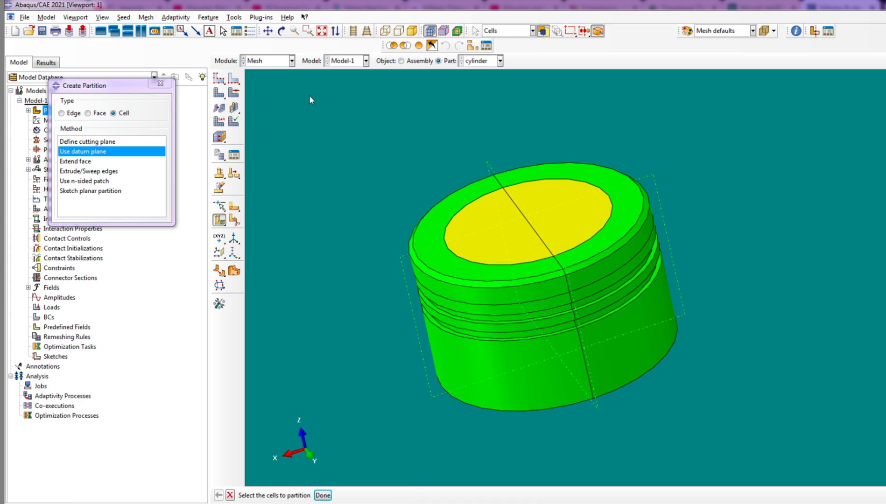
left_click_drag(310, 99, 764, 458)
left_click(322, 496)
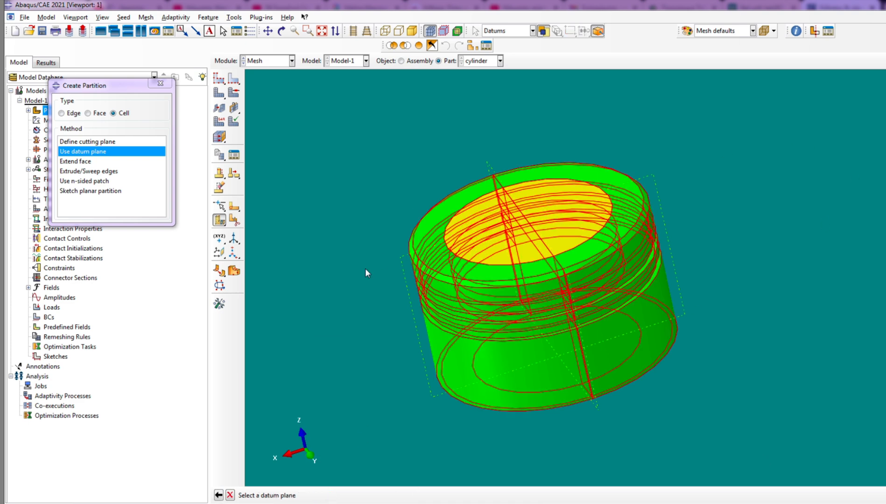
left_click(403, 259)
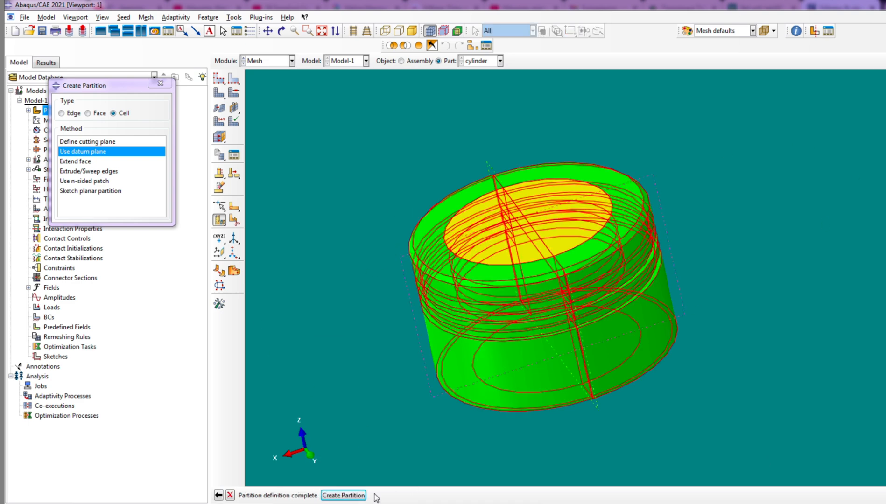
left_click(358, 495)
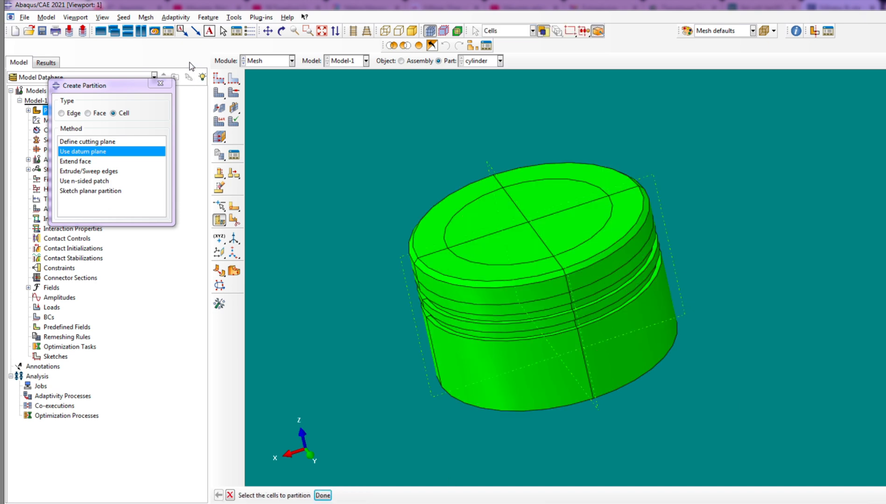
left_click(160, 83)
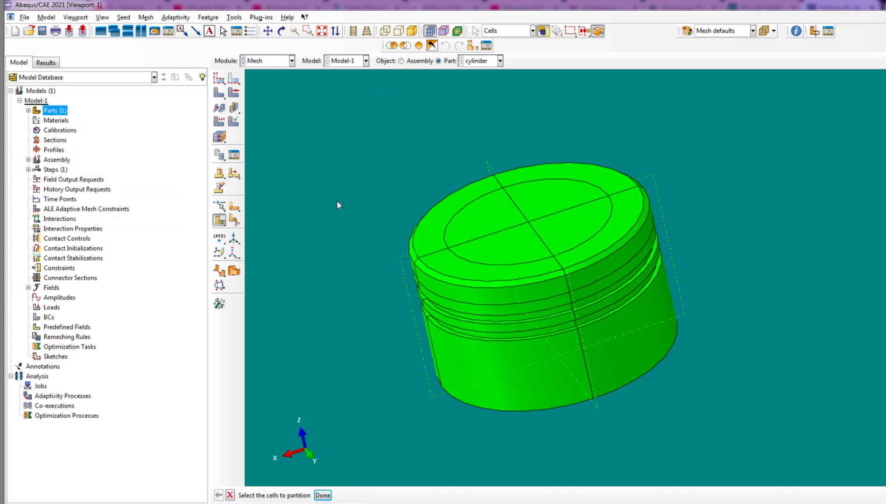
Assign Standard, linear 3D Stress hex elements with reduced integration (C3D8R) to all cells of the cylinder
left_click(281, 30)
left_click_drag(562, 341, 696, 317)
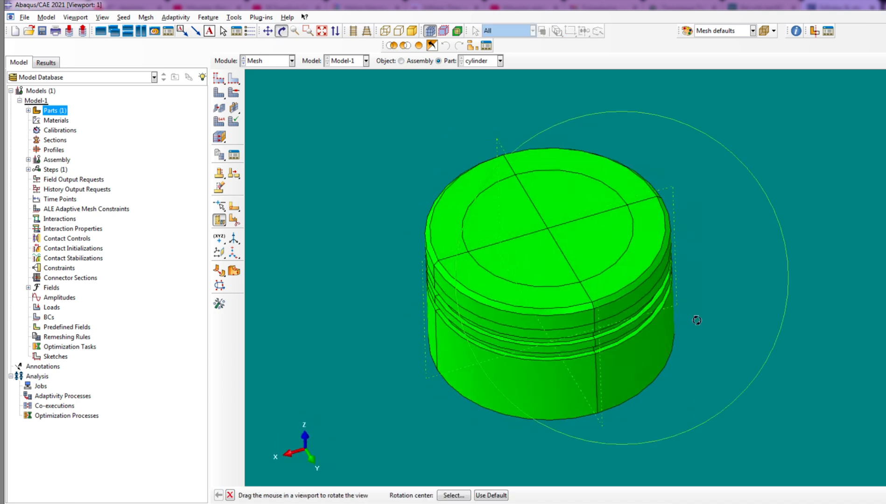
left_click_drag(598, 406, 633, 191)
left_click(219, 123)
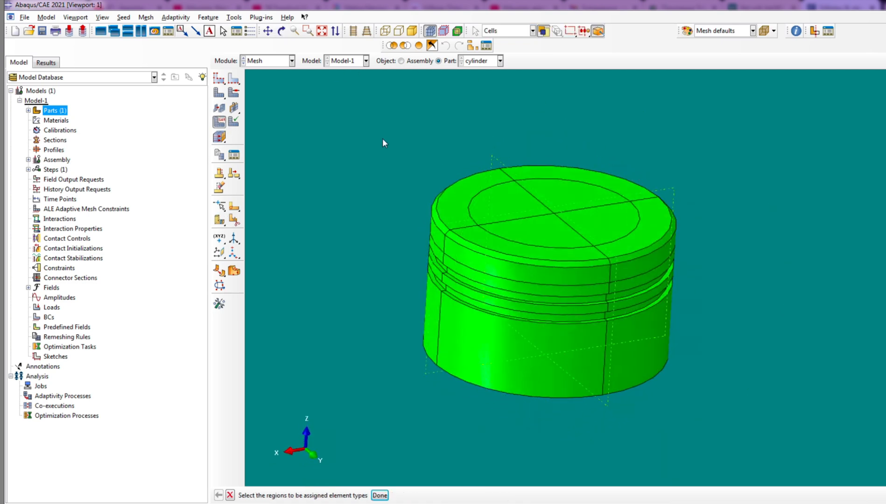
left_click_drag(341, 129, 822, 486)
left_click(219, 124)
left_click(221, 122)
left_click_drag(356, 124, 742, 430)
left_click(379, 495)
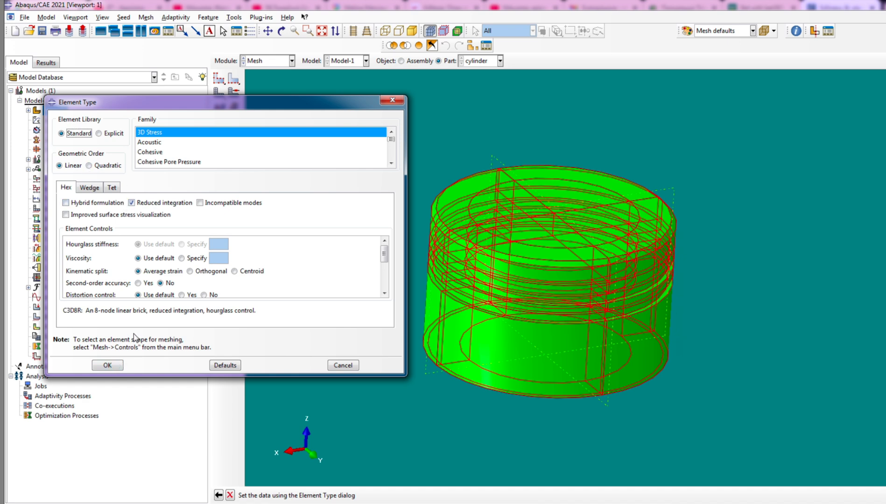
left_click(108, 365)
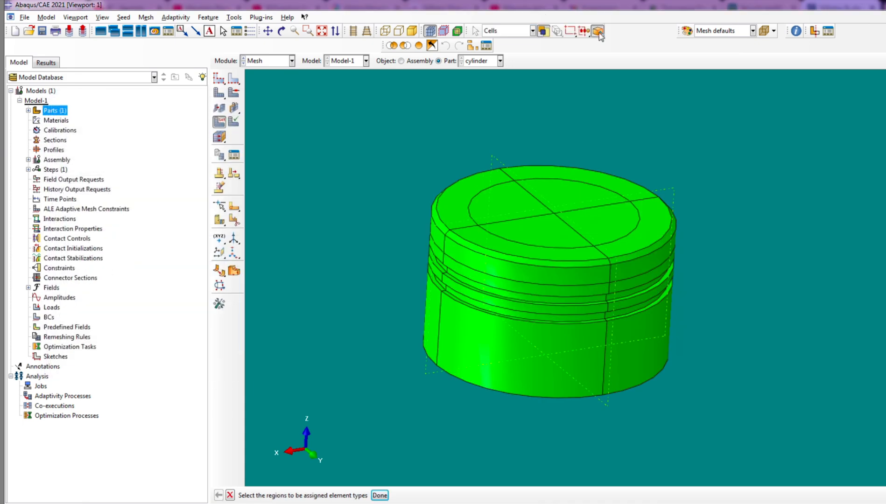
Seed the part with an approximate global size of 1.8, curvature control at 0.1 and minimum size fraction 0.1
left_click(219, 78)
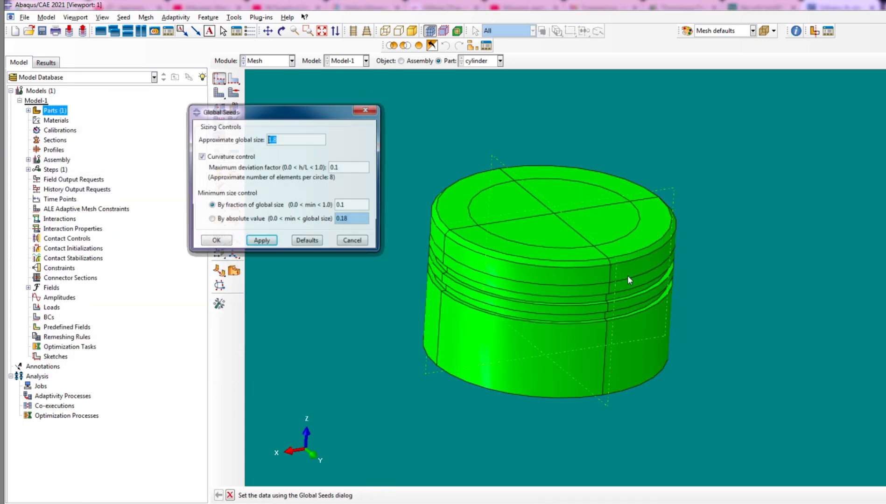
left_click(261, 242)
left_click(215, 242)
Mesh the whole cylinder part
left_click(219, 93)
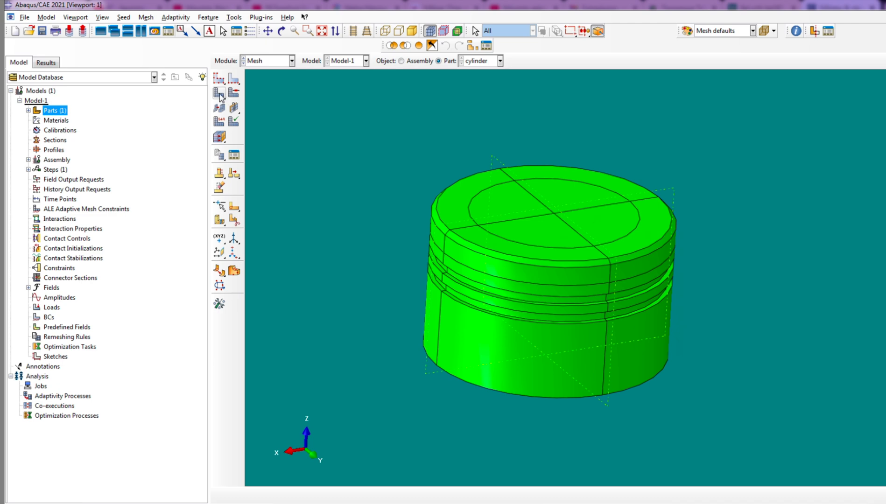
left_click(305, 496)
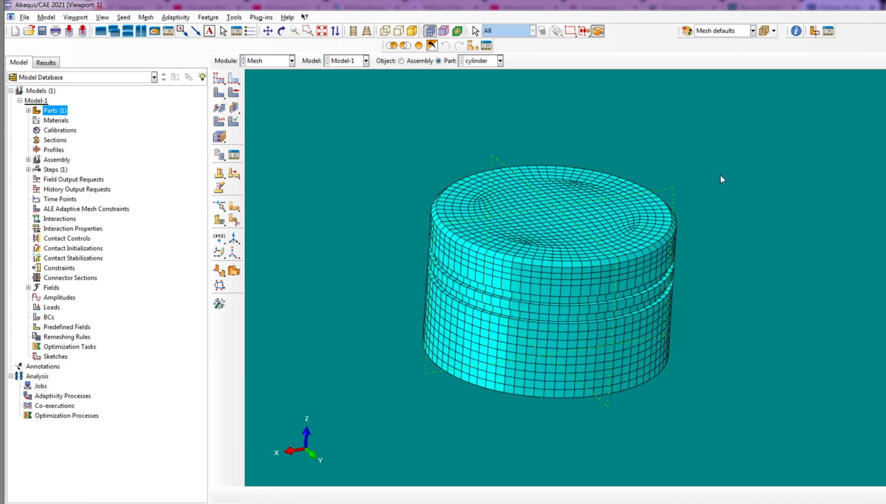
left_click(281, 31)
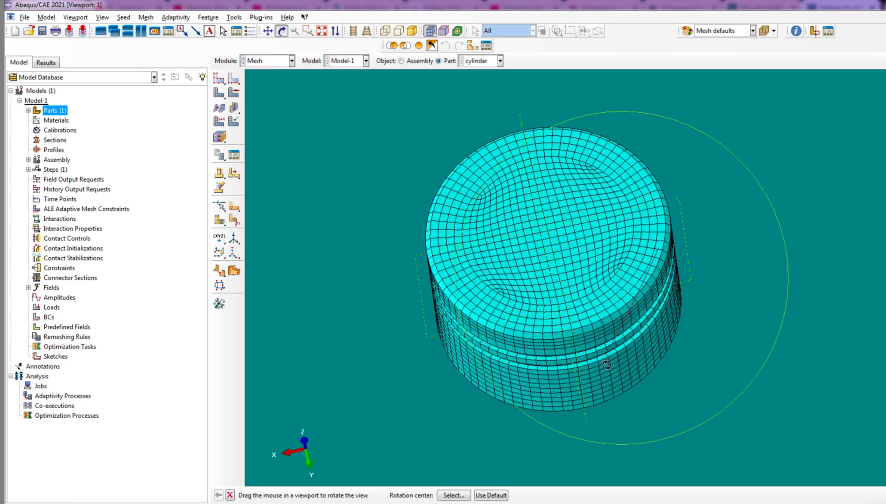